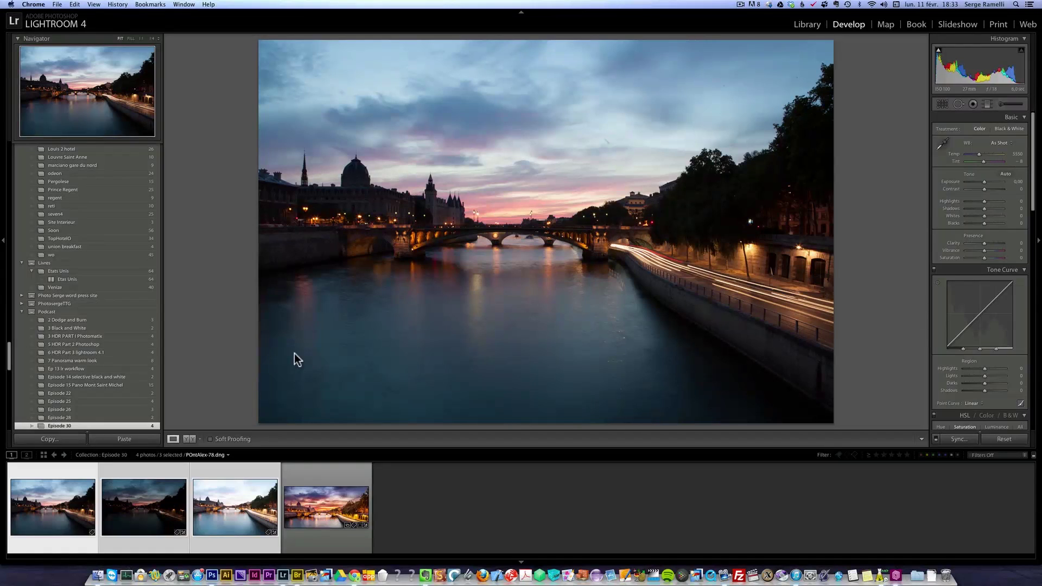
# - Compare bracketed exposures PontAlex-78, -79 and -80, ending on the bright PontAlex-80
pyautogui.click(304, 300)
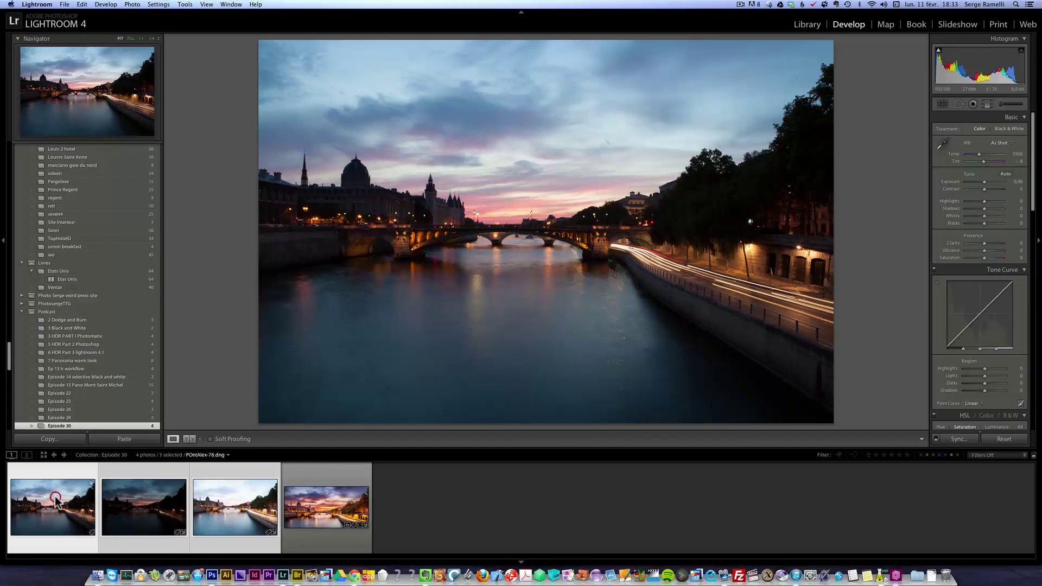
pyautogui.click(142, 500)
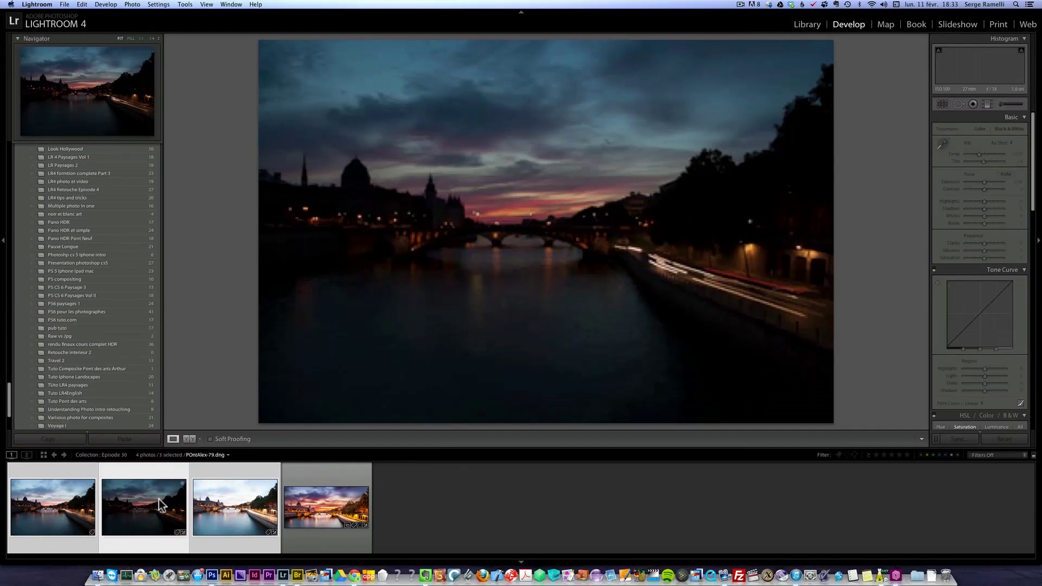
pyautogui.click(219, 503)
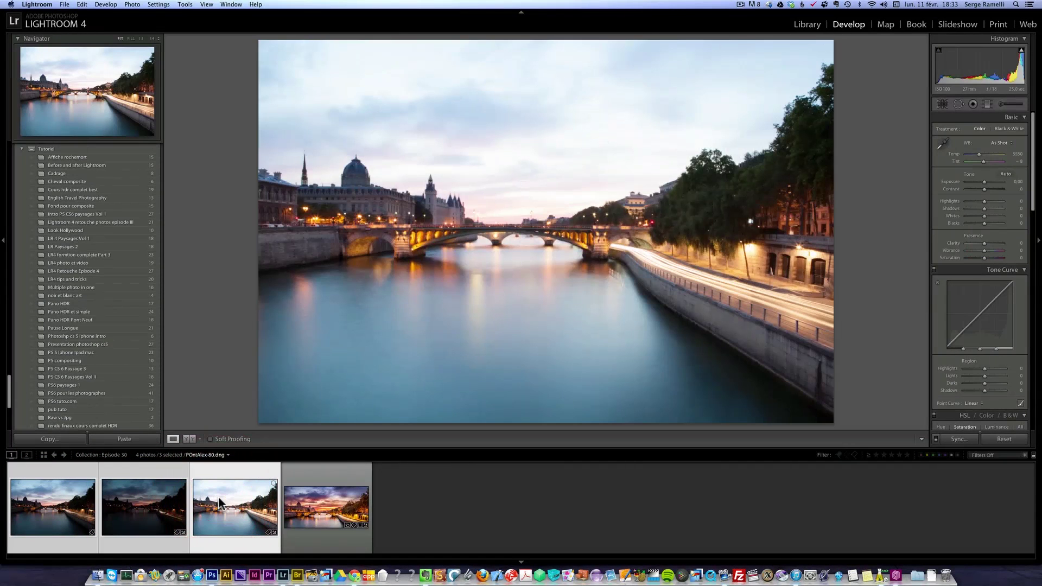
pyautogui.click(58, 504)
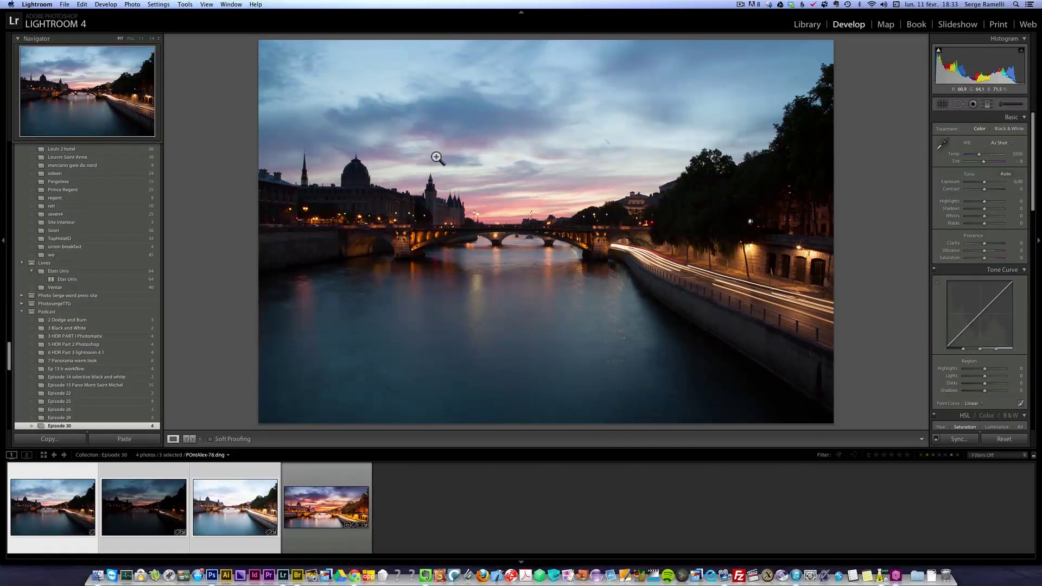
pyautogui.click(138, 506)
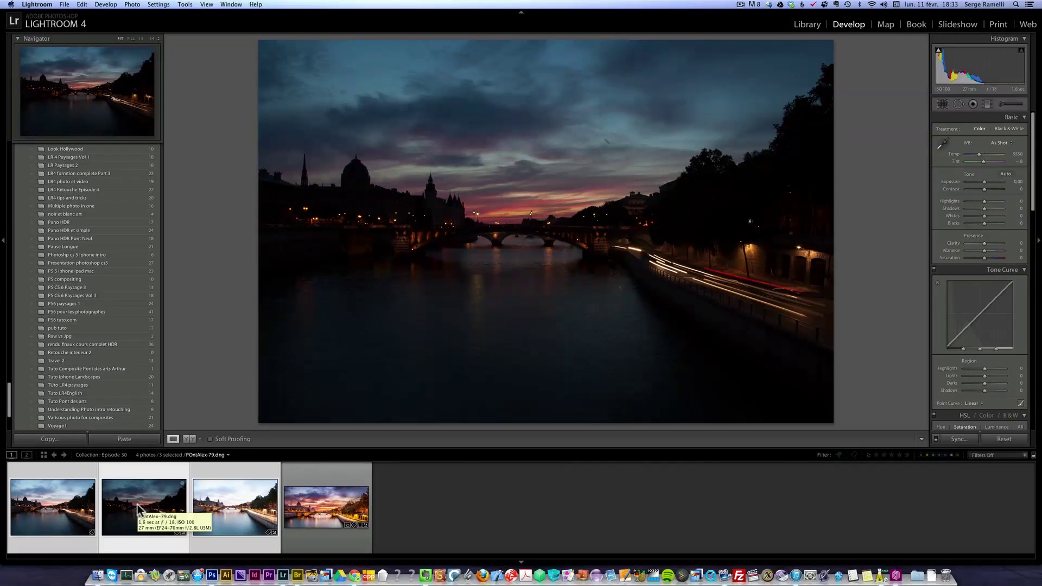
pyautogui.click(251, 522)
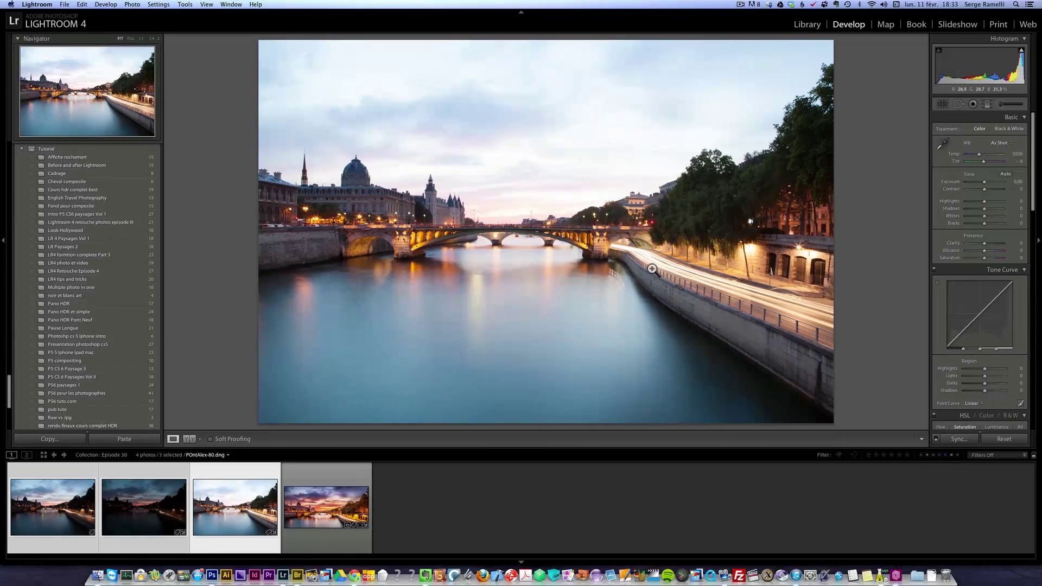
# - On PontAlex-78, set Shadows +100, Highlights -100, Whites +56 and Blacks -27
pyautogui.click(34, 509)
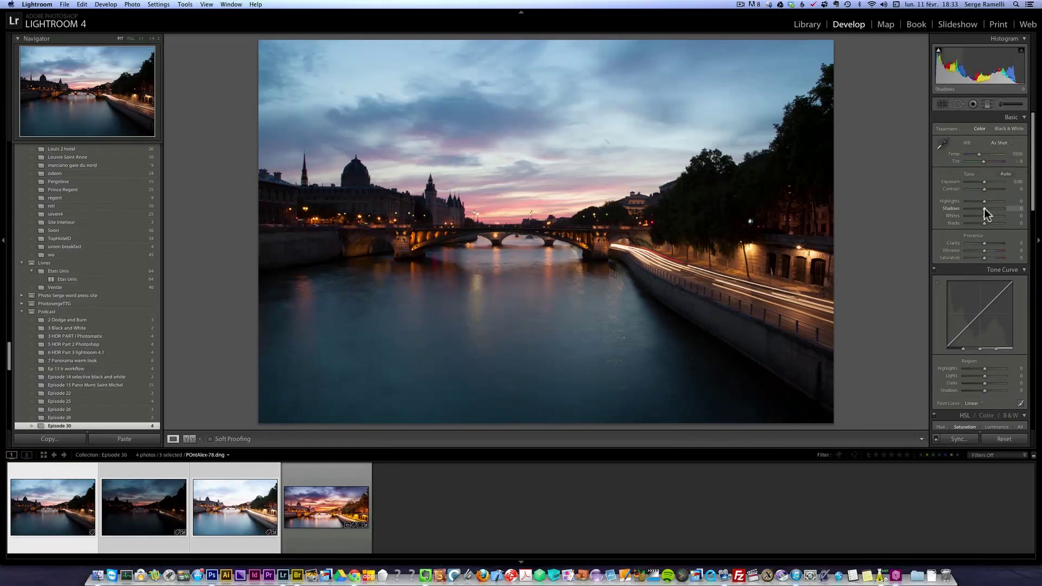
pyautogui.moveTo(985, 209); pyautogui.dragTo(961, 200)
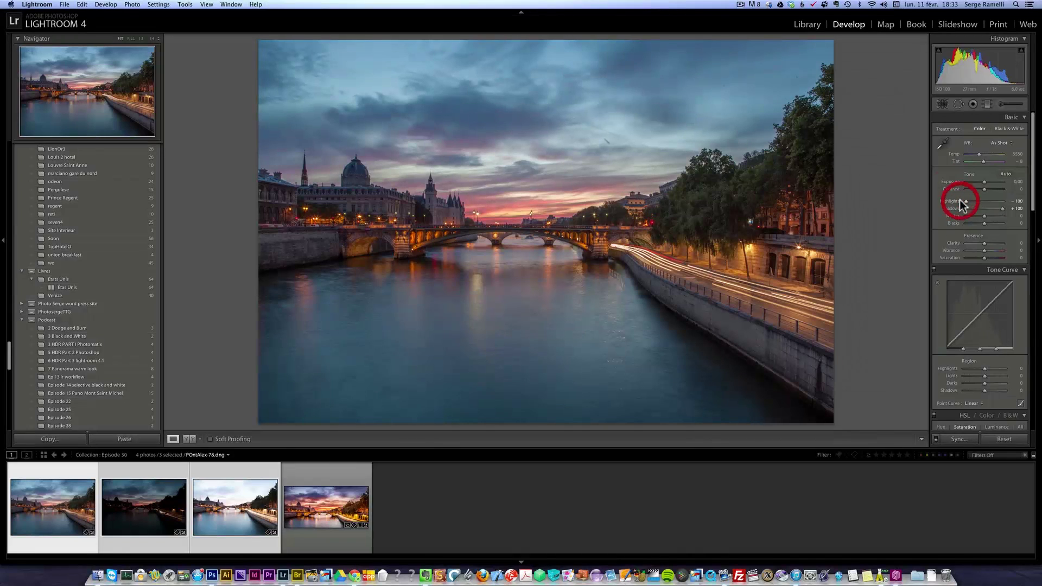
pyautogui.press('alt')
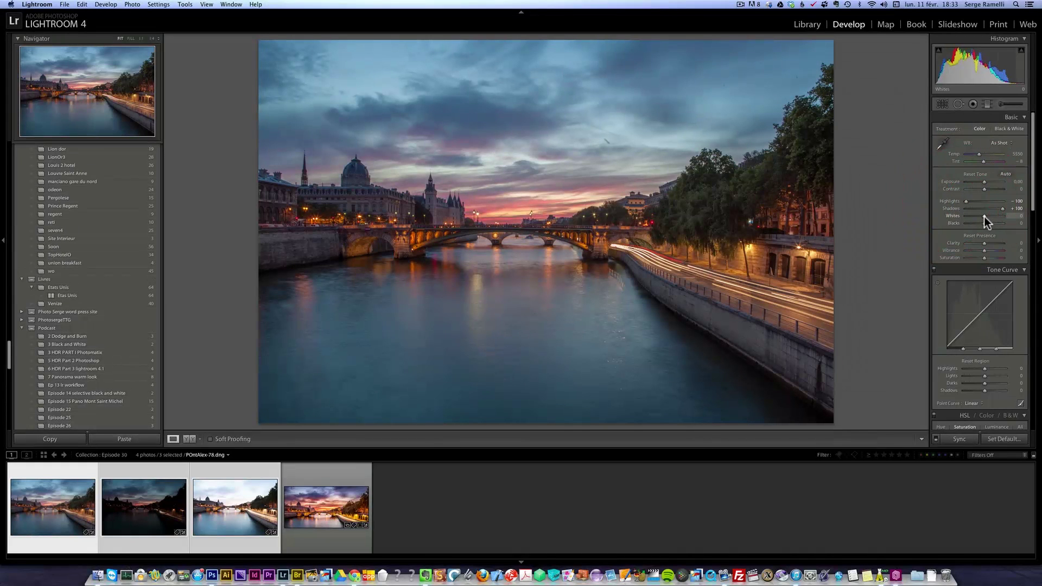
pyautogui.moveTo(985, 217)
pyautogui.mouseDown()
pyautogui.moveTo(995, 219)
pyautogui.moveTo(978, 227)
pyautogui.mouseUp()
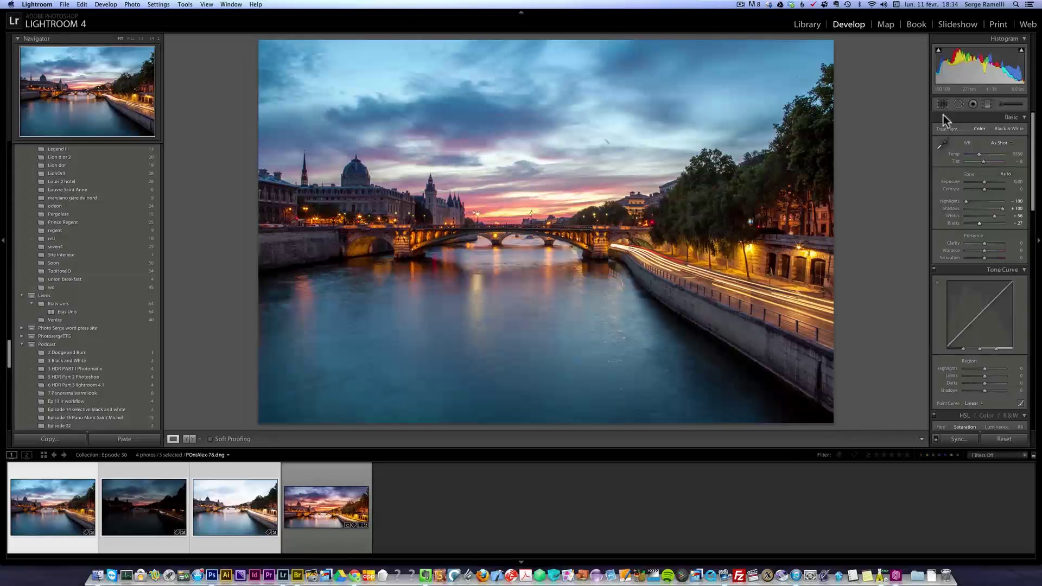
# - Warm it with Shade white balance (Temp 7500, Tint +10) and raise exposure to +0.55
pyautogui.click(1002, 144)
pyautogui.click(1009, 166)
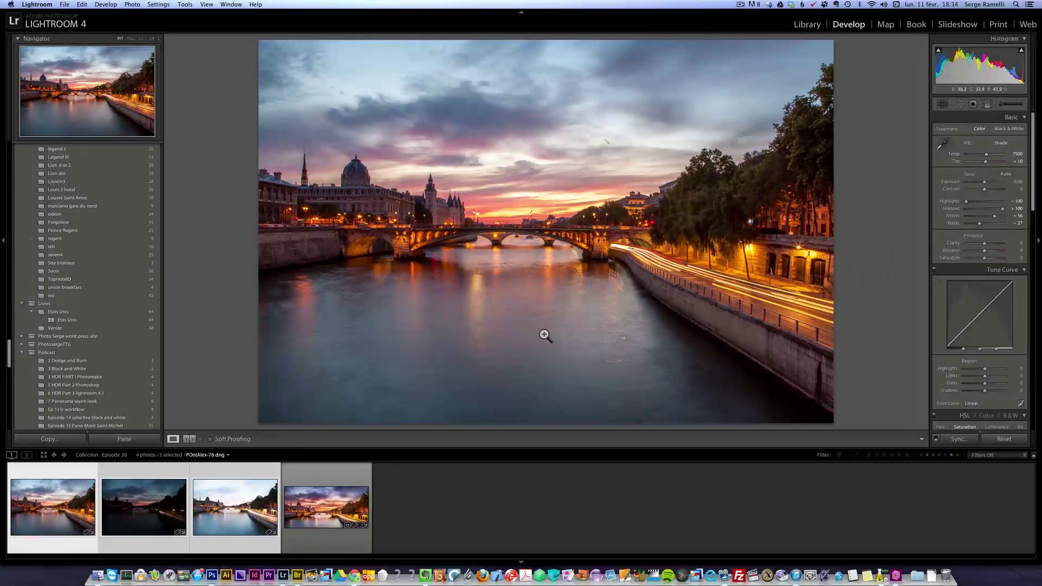
pyautogui.moveTo(986, 180); pyautogui.dragTo(986, 181)
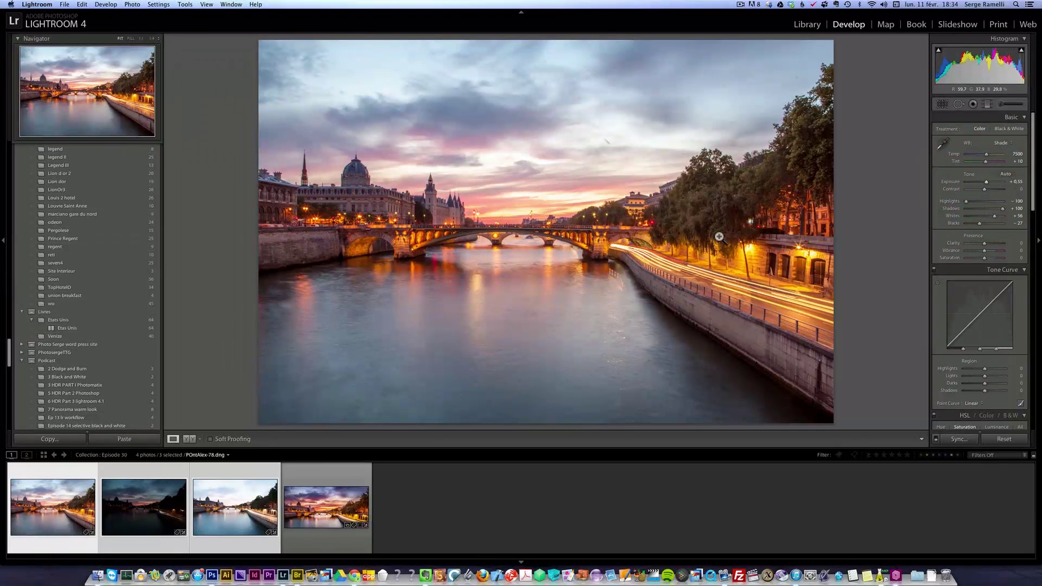
# - At 1:1, set Luminance noise reduction 48 and sharpening Amount 57 with edge masking
pyautogui.click(367, 199)
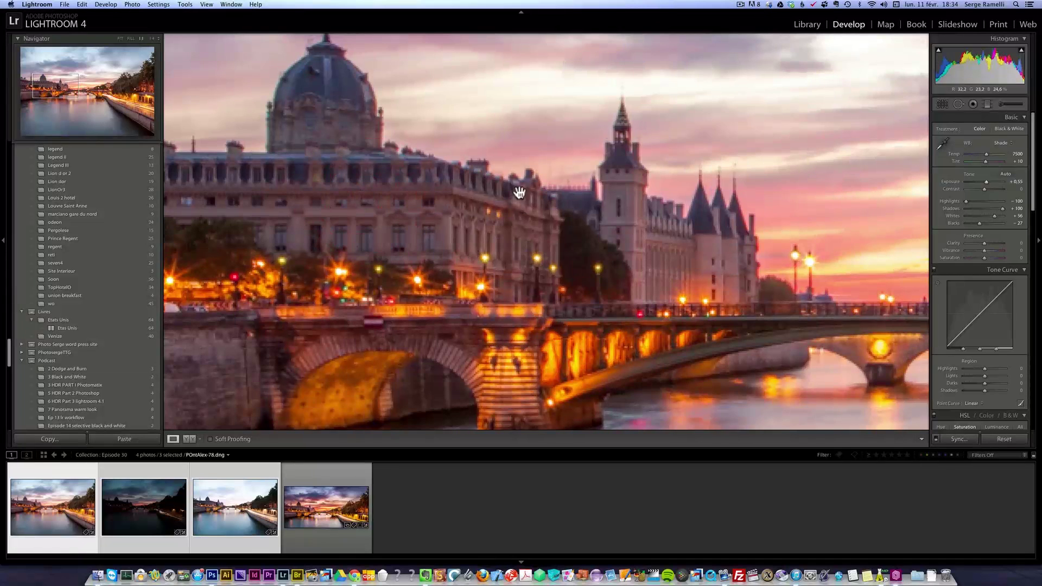
pyautogui.moveTo(1033, 211); pyautogui.dragTo(1038, 369)
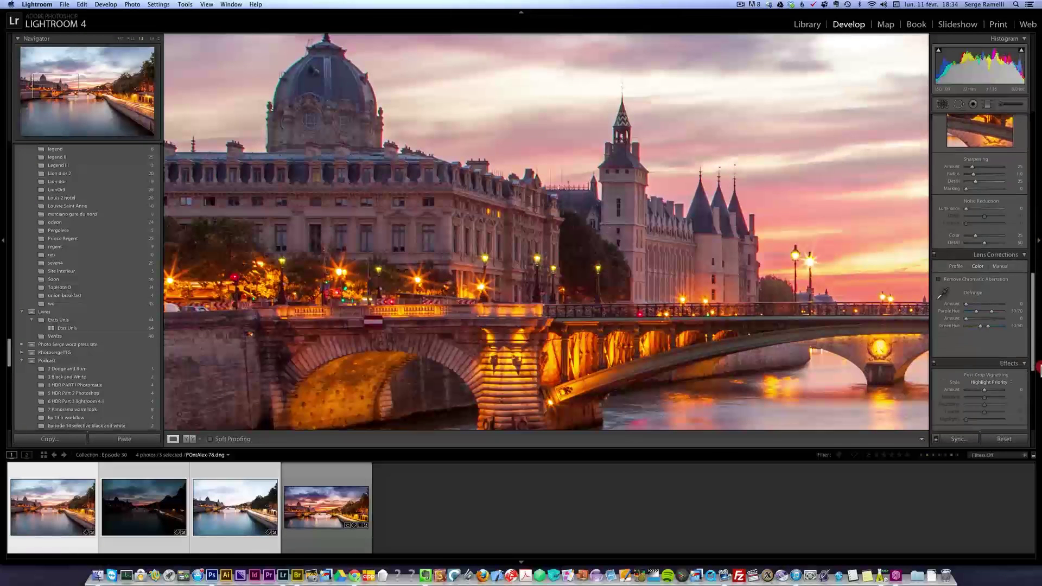
pyautogui.click(980, 209)
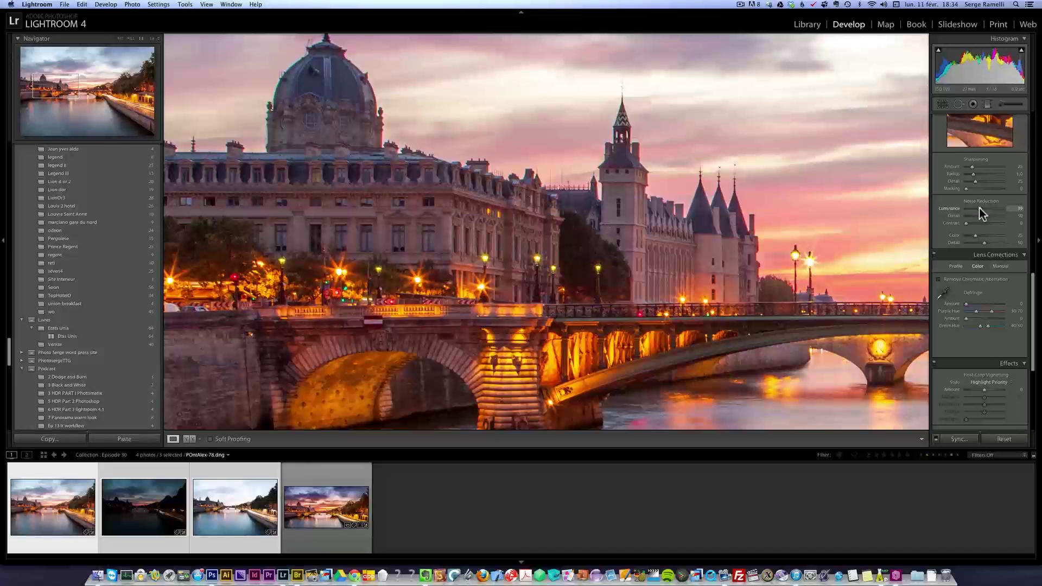
pyautogui.click(983, 209)
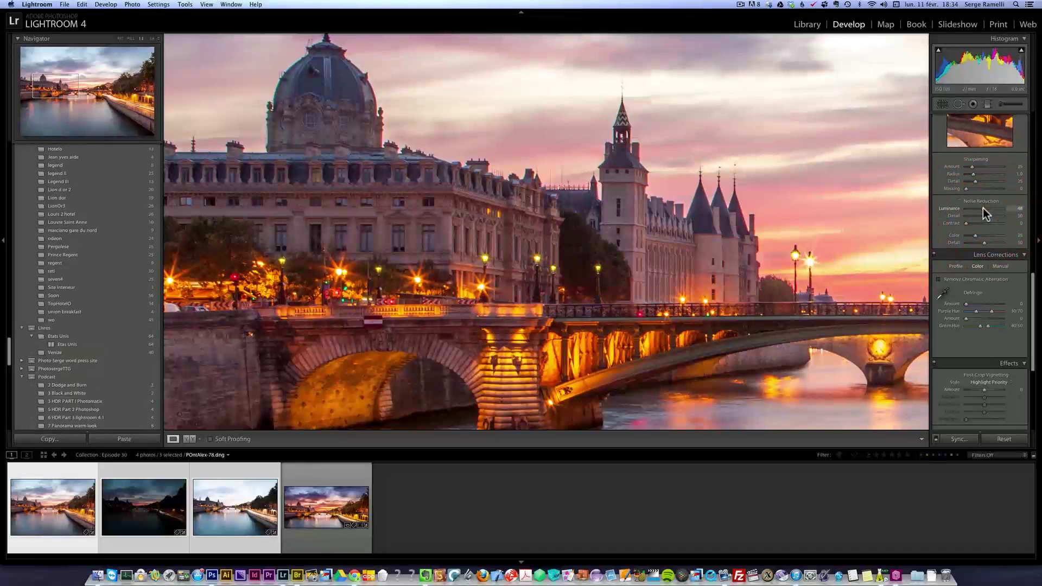
pyautogui.click(979, 168)
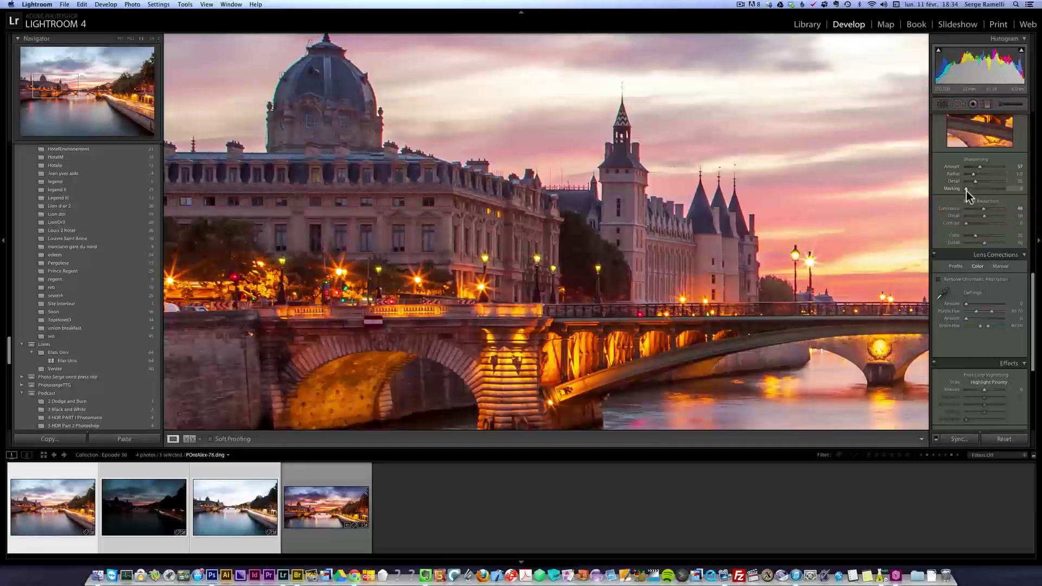
pyautogui.press('alt')
pyautogui.moveTo(966, 190); pyautogui.dragTo(996, 189)
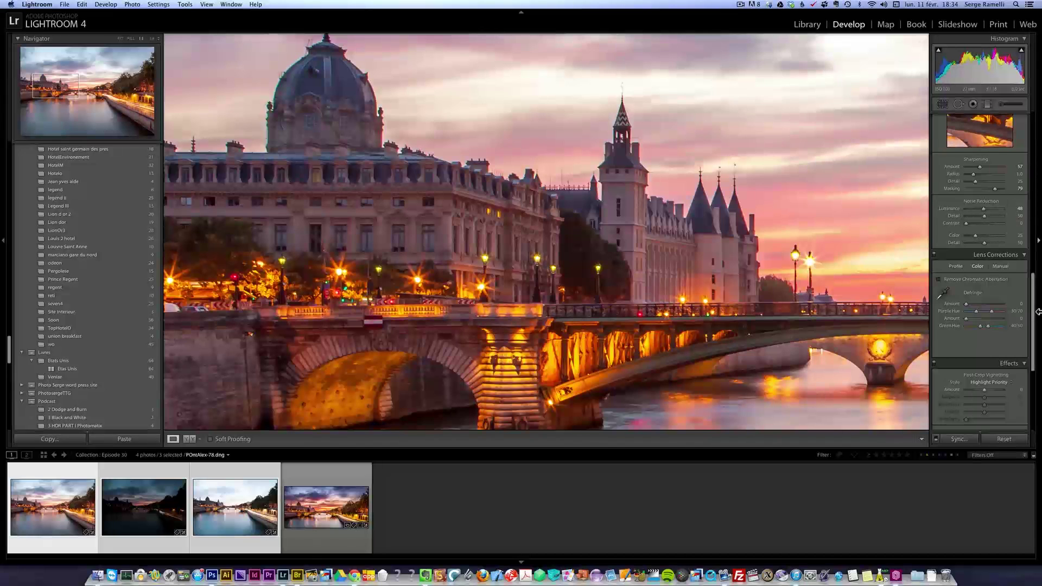
# - Remove chromatic aberration and enable the Canon EF 24-70mm lens profile correction
pyautogui.click(951, 280)
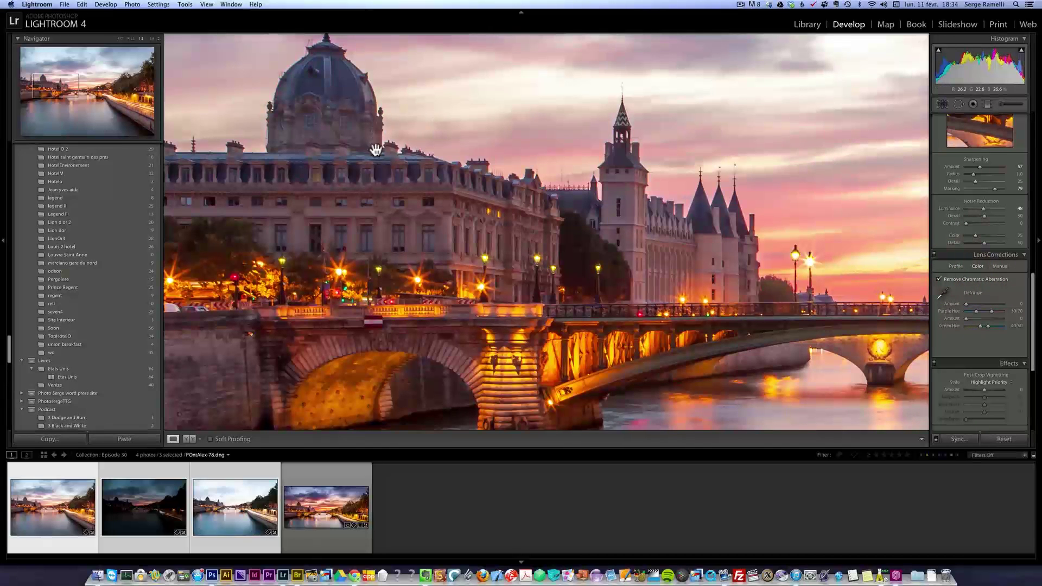
pyautogui.click(958, 267)
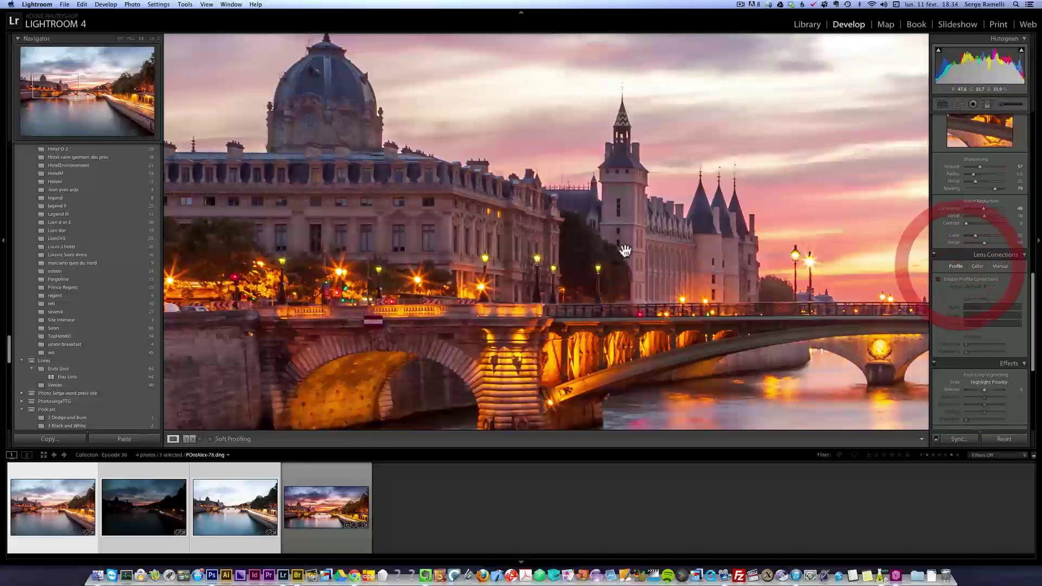
pyautogui.click(258, 280)
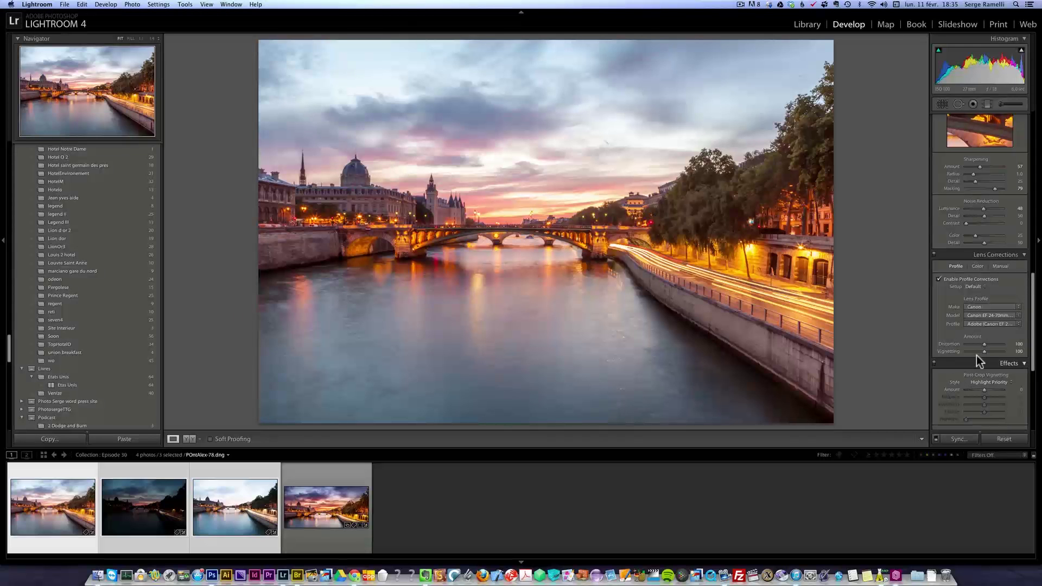
# - Add a -24 post-crop vignette and set Clarity +40 and Vibrance +38
pyautogui.moveTo(983, 390); pyautogui.dragTo(980, 392)
pyautogui.scroll(10, 980, 386)
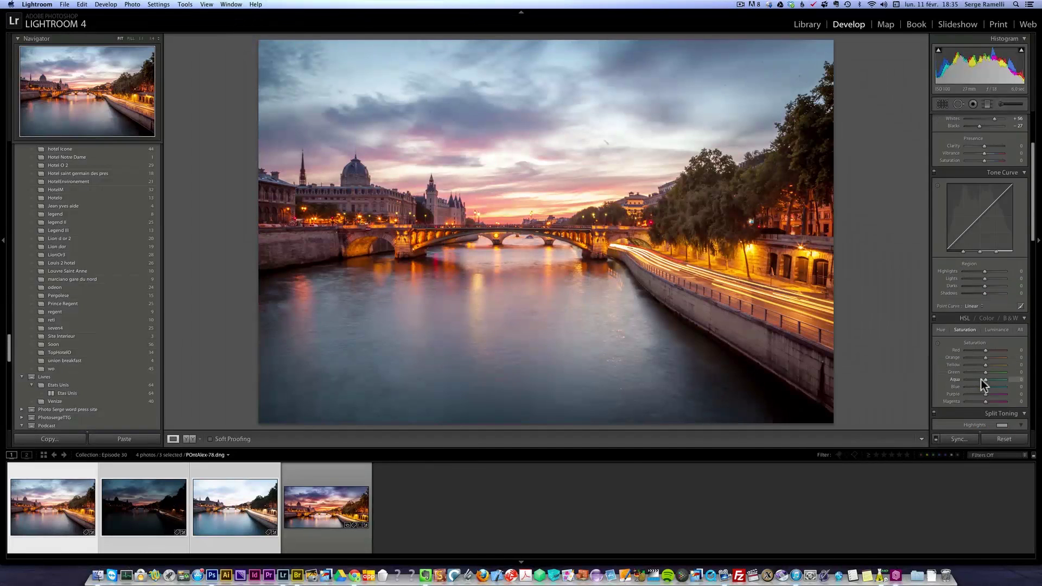
pyautogui.click(992, 242)
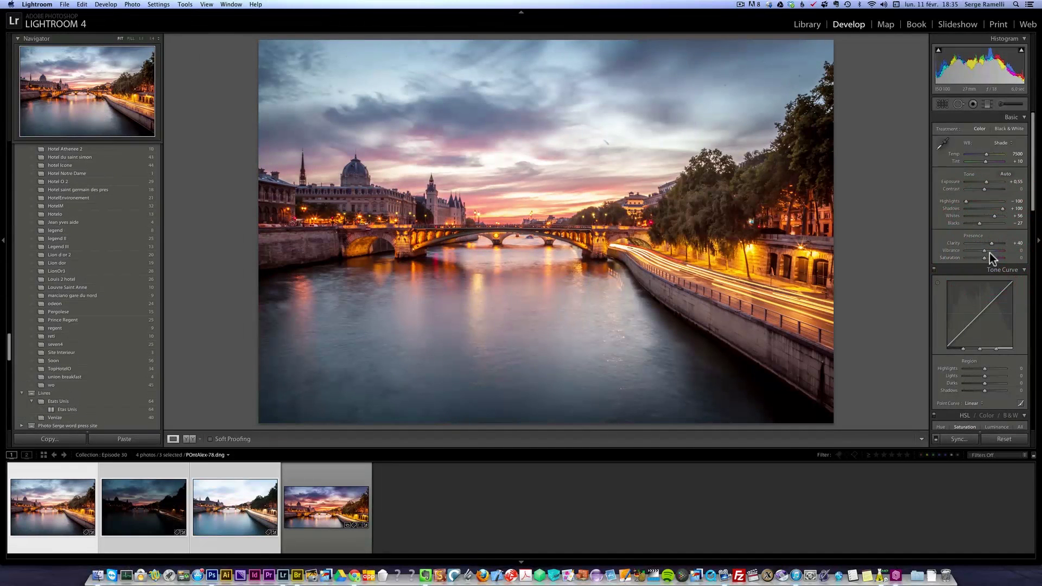
pyautogui.click(992, 251)
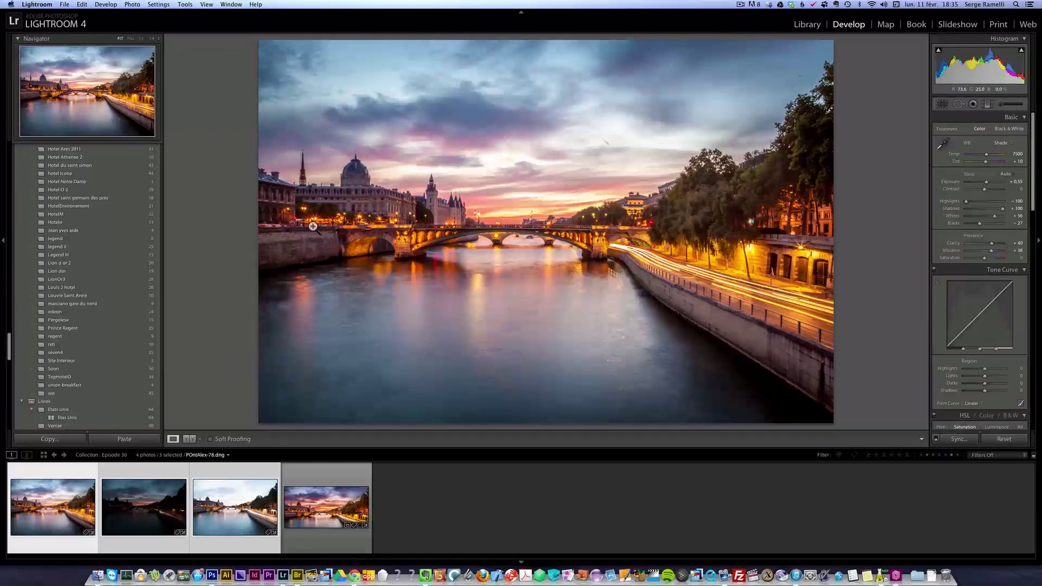
# - Paint an adjustment-brush stroke with warmer Temp, slight tint and Exposure -0.33
pyautogui.click(1001, 105)
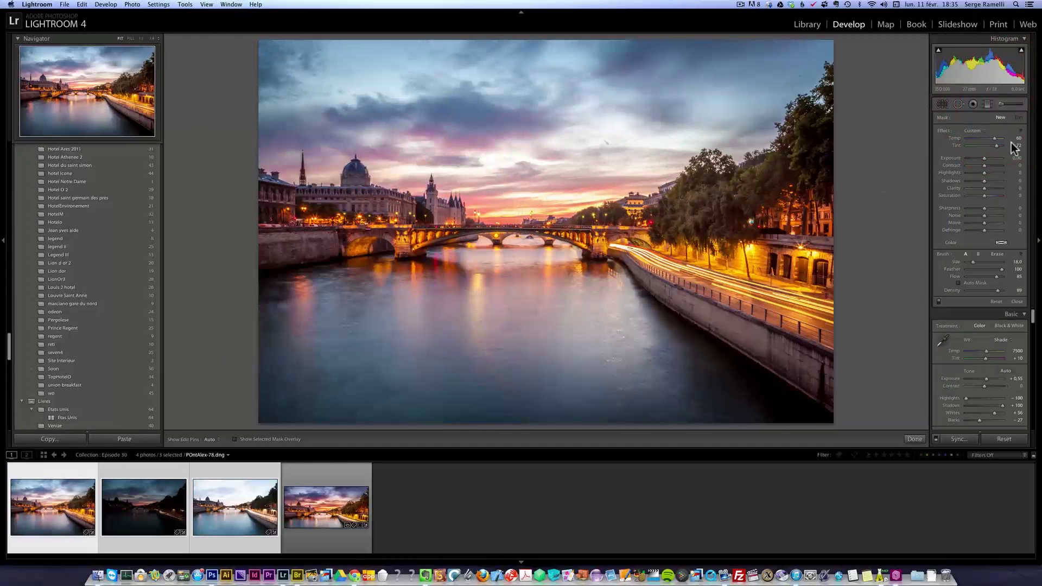
pyautogui.click(980, 131)
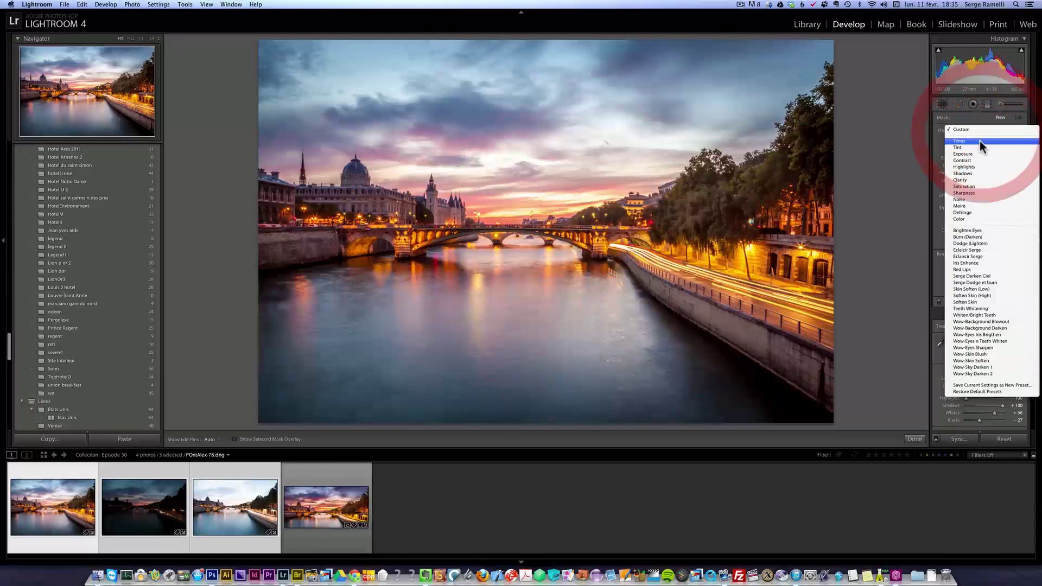
pyautogui.click(978, 139)
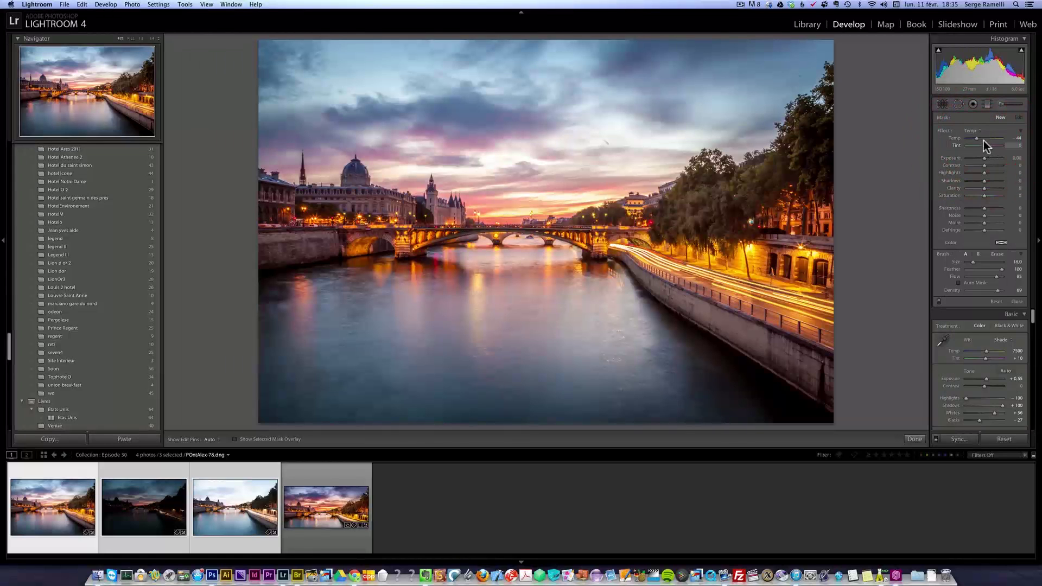
pyautogui.moveTo(980, 143); pyautogui.dragTo(987, 140)
pyautogui.click(985, 145)
pyautogui.moveTo(985, 160); pyautogui.dragTo(982, 159)
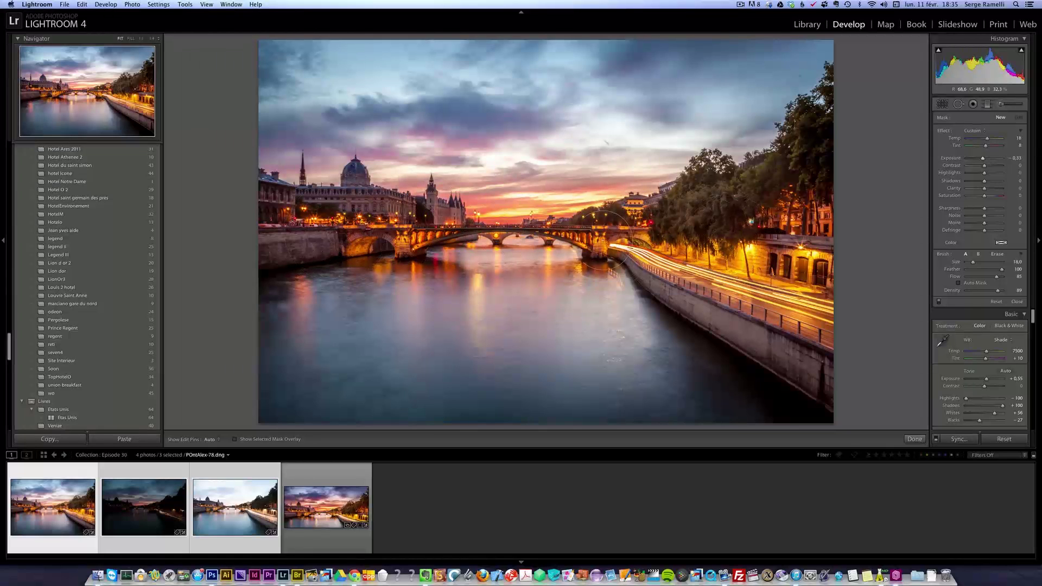
pyautogui.moveTo(605, 239); pyautogui.dragTo(586, 281)
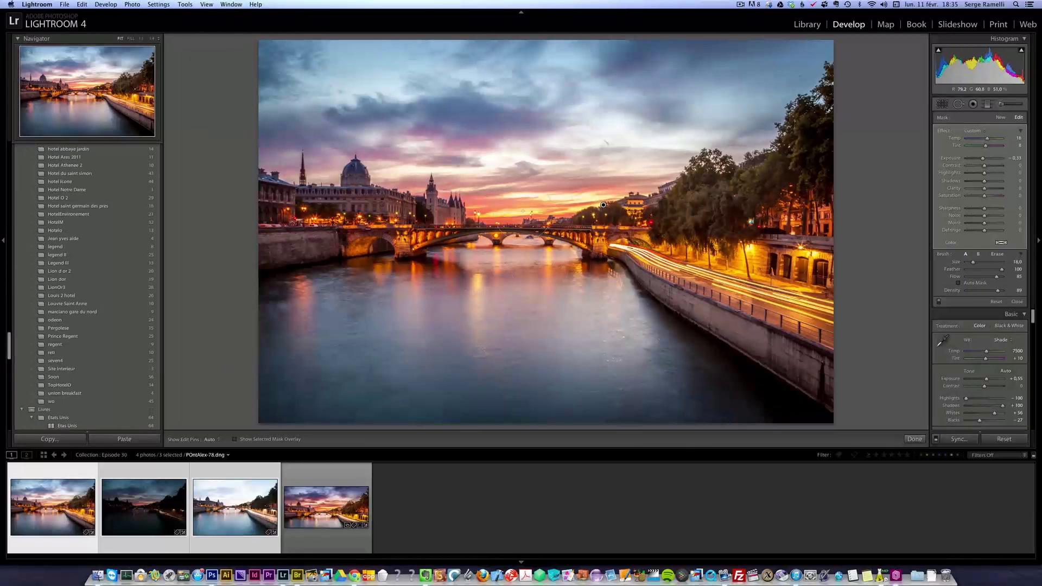
# - Close the brush panel and set global Contrast to +24 with Exposure about +0.80
pyautogui.click(1018, 302)
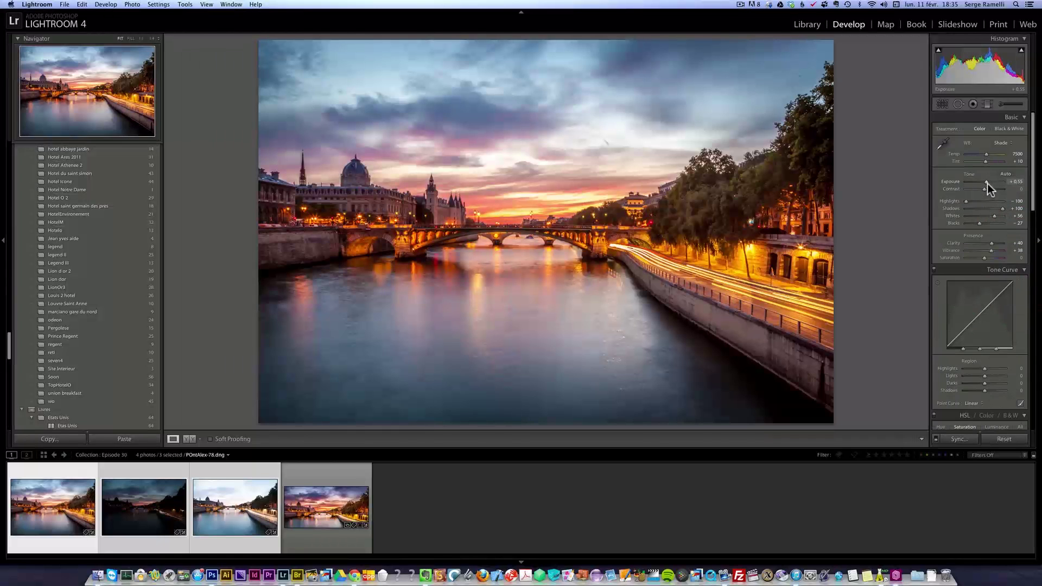
pyautogui.click(989, 188)
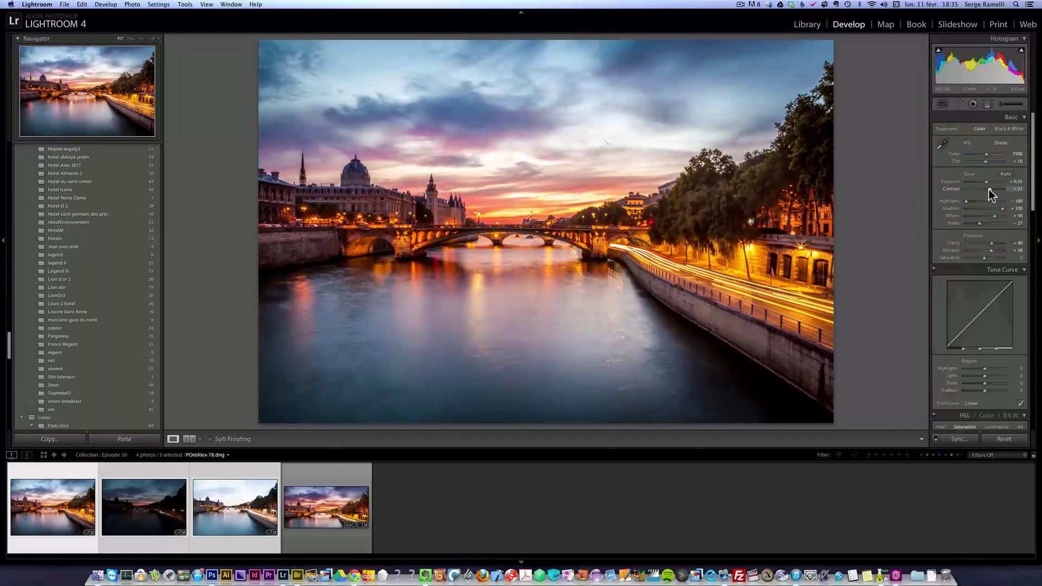
pyautogui.moveTo(989, 189); pyautogui.dragTo(988, 183)
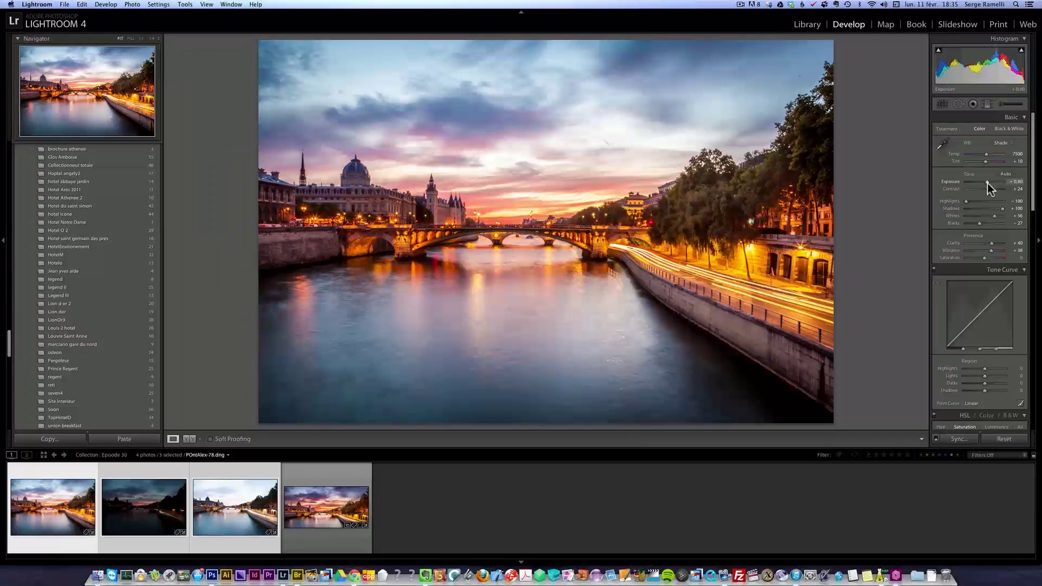
# - Add a reset graduated filter over the sky with Exposure -0.42 and Temp about -15
pyautogui.click(988, 103)
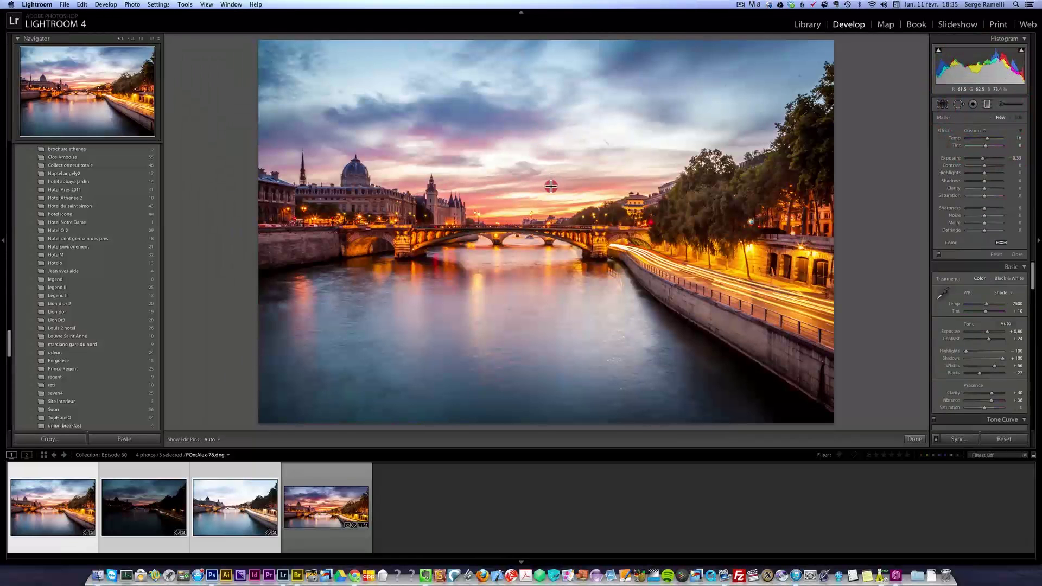
pyautogui.moveTo(542, 175); pyautogui.dragTo(543, 231)
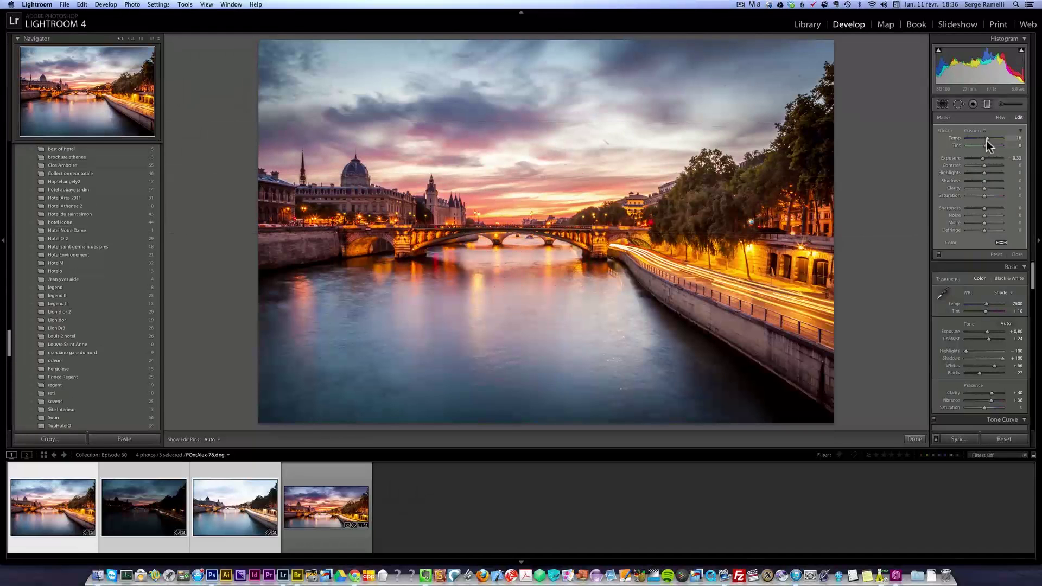
pyautogui.press('alt')
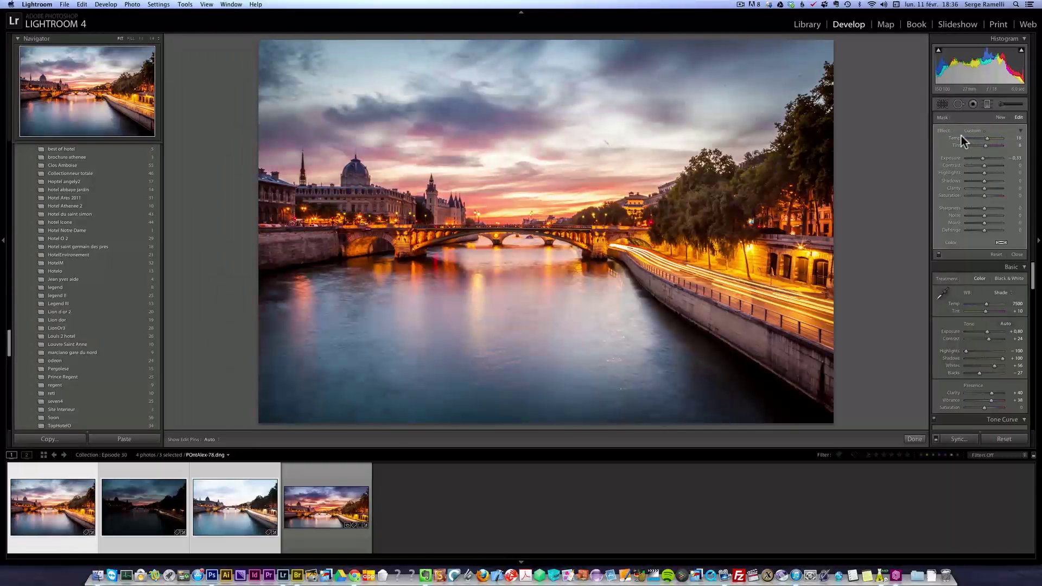
pyautogui.keyDown('alt'); pyautogui.click(945, 131); pyautogui.keyUp('alt')
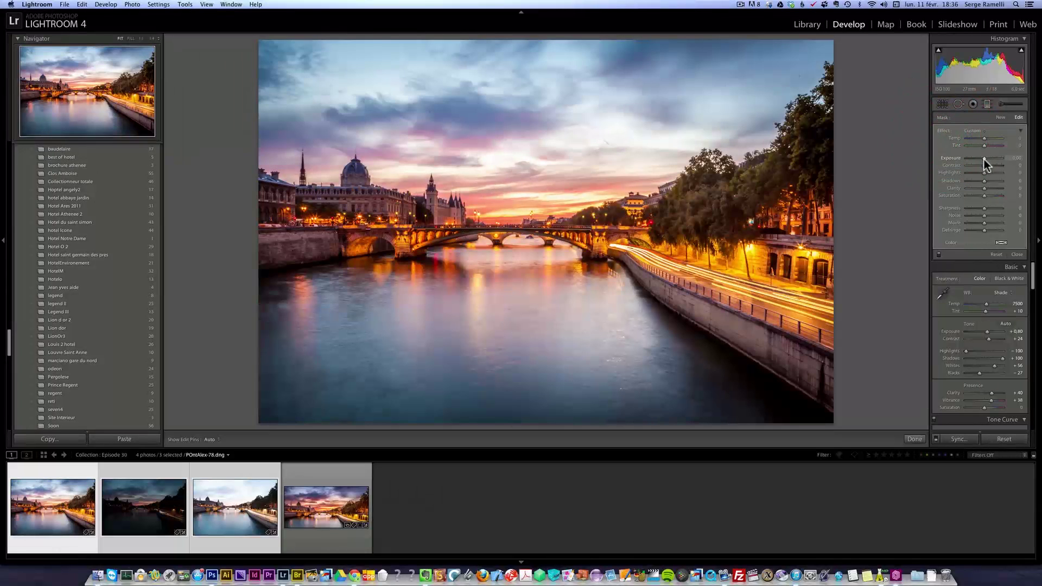
pyautogui.moveTo(985, 158); pyautogui.dragTo(982, 158)
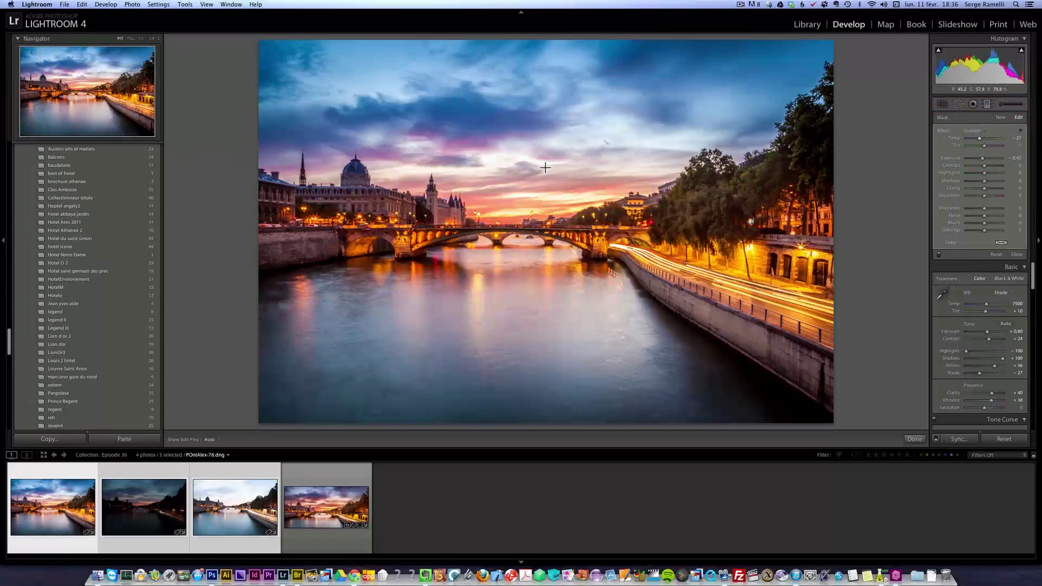
pyautogui.moveTo(980, 138); pyautogui.dragTo(982, 139)
# - Sync the dusk shot's edits to the other exposures, then view PontAlex-79 and PontAlex-80
pyautogui.click(1018, 255)
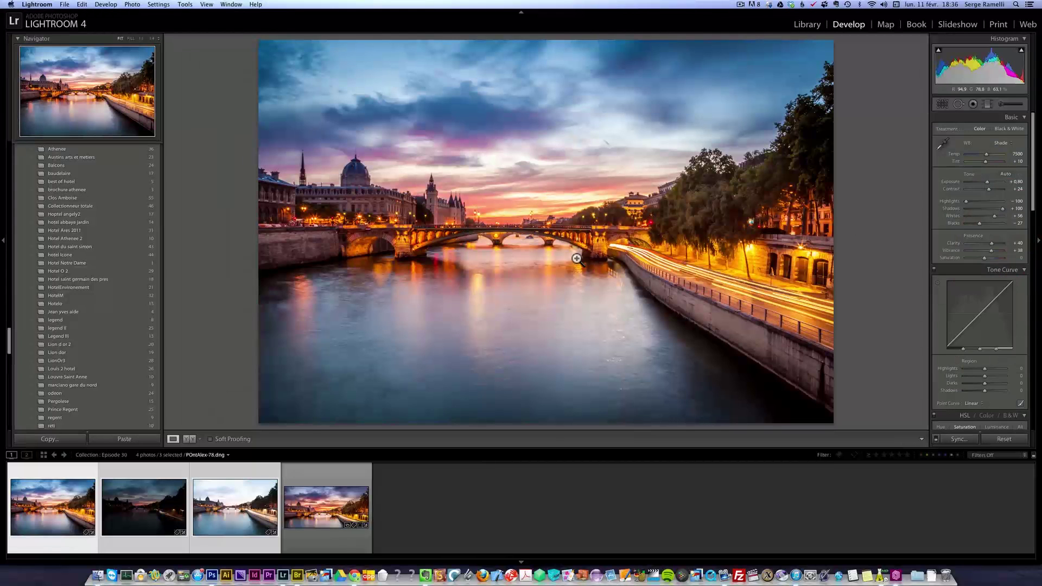
pyautogui.click(959, 439)
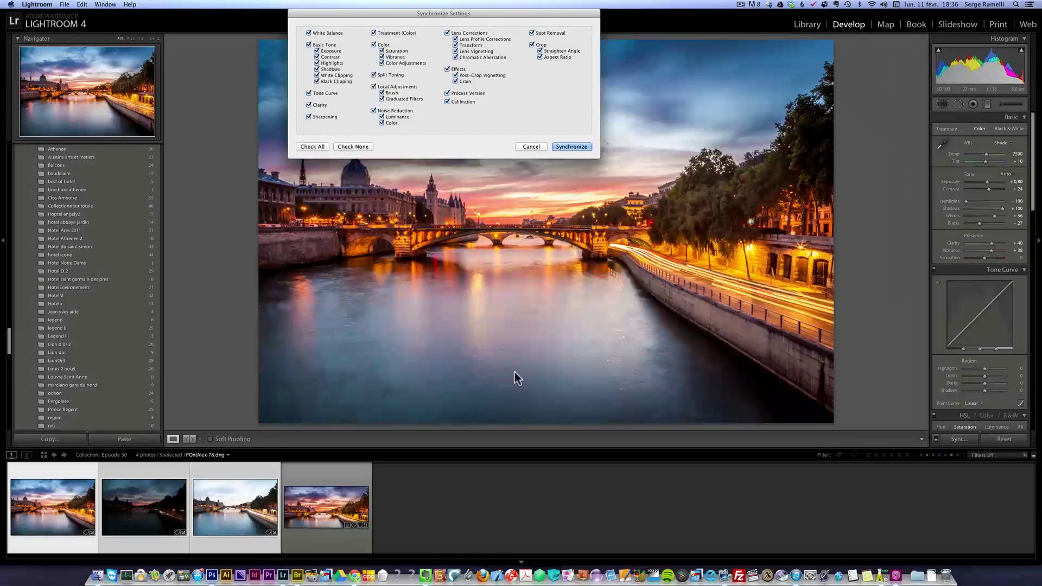
pyautogui.click(575, 147)
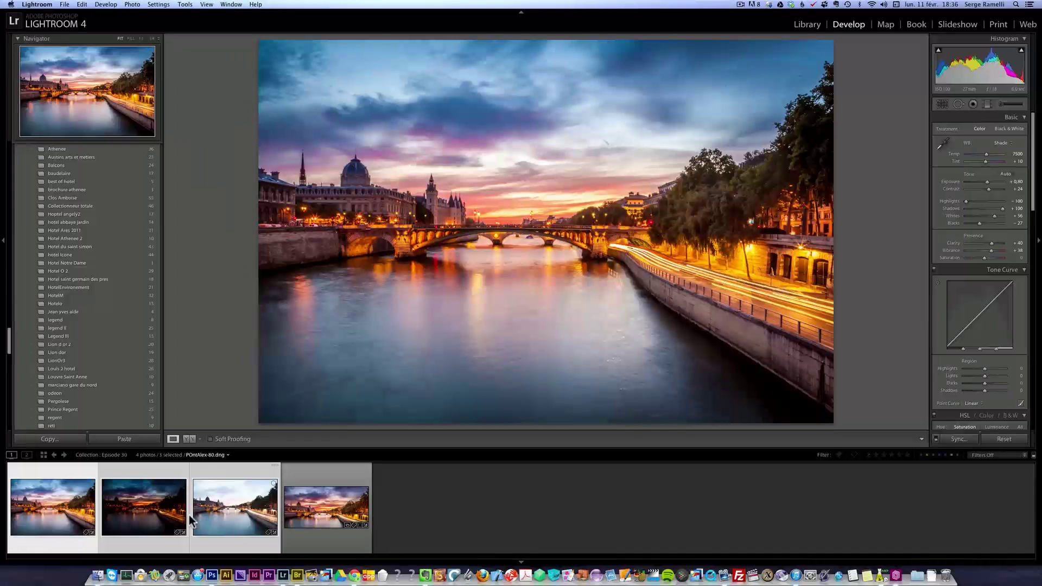
pyautogui.click(161, 500)
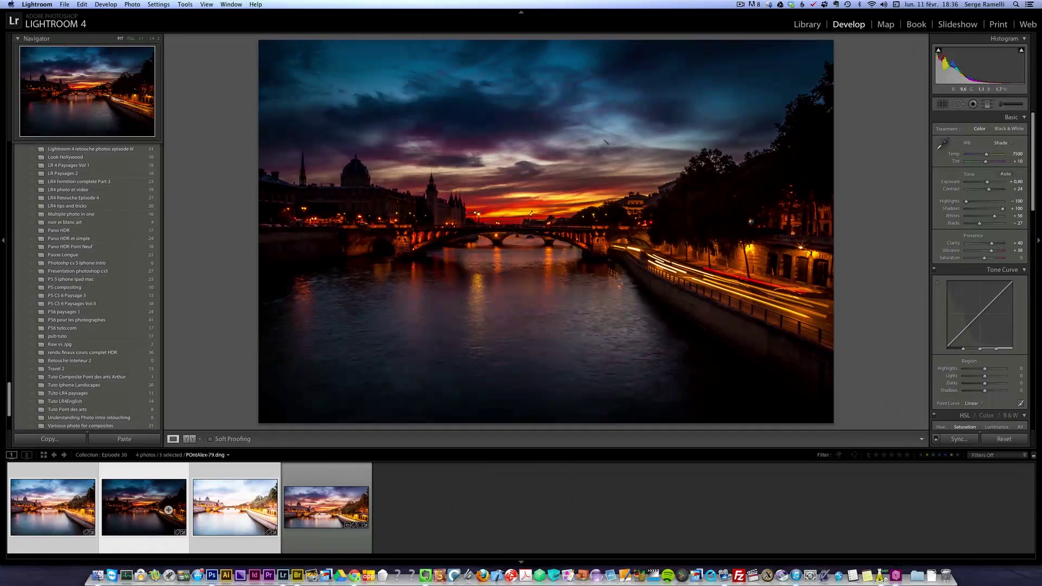
pyautogui.click(228, 512)
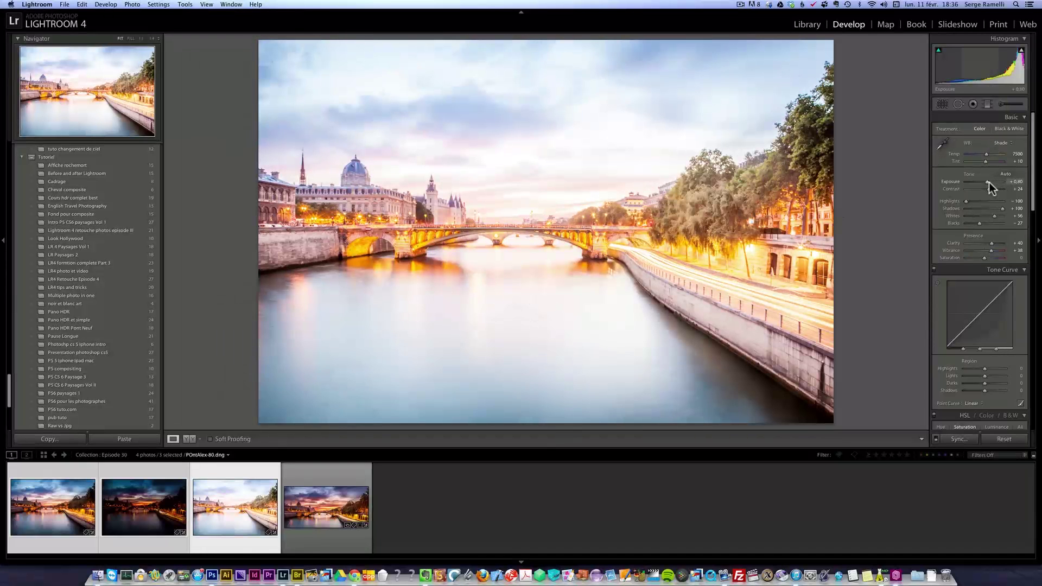
# - Set the bright exposure's Exposure to -0.55, then switch to the dark PontAlex-79
pyautogui.moveTo(988, 182); pyautogui.dragTo(984, 187)
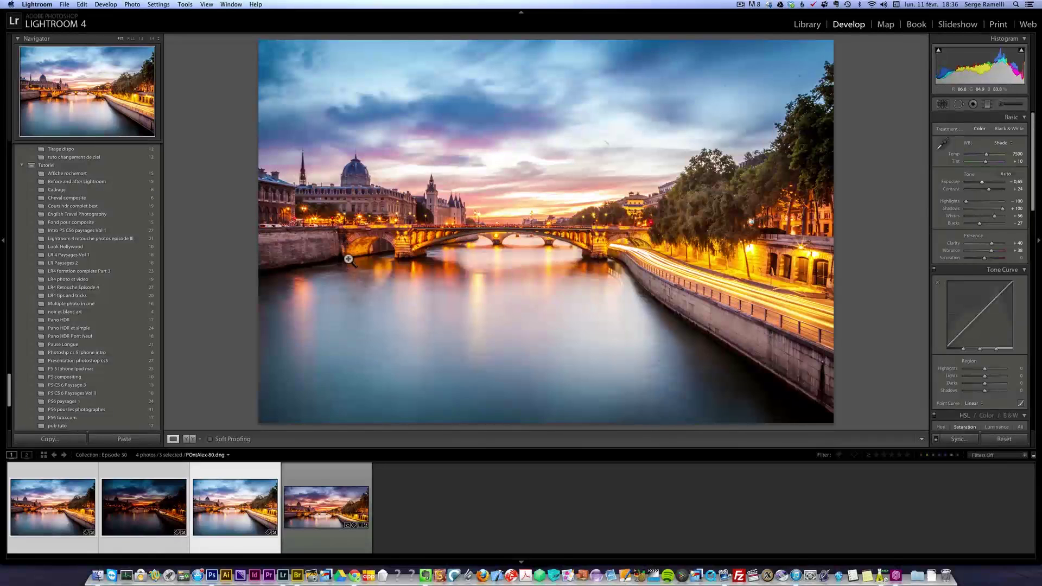
pyautogui.moveTo(982, 183); pyautogui.dragTo(984, 186)
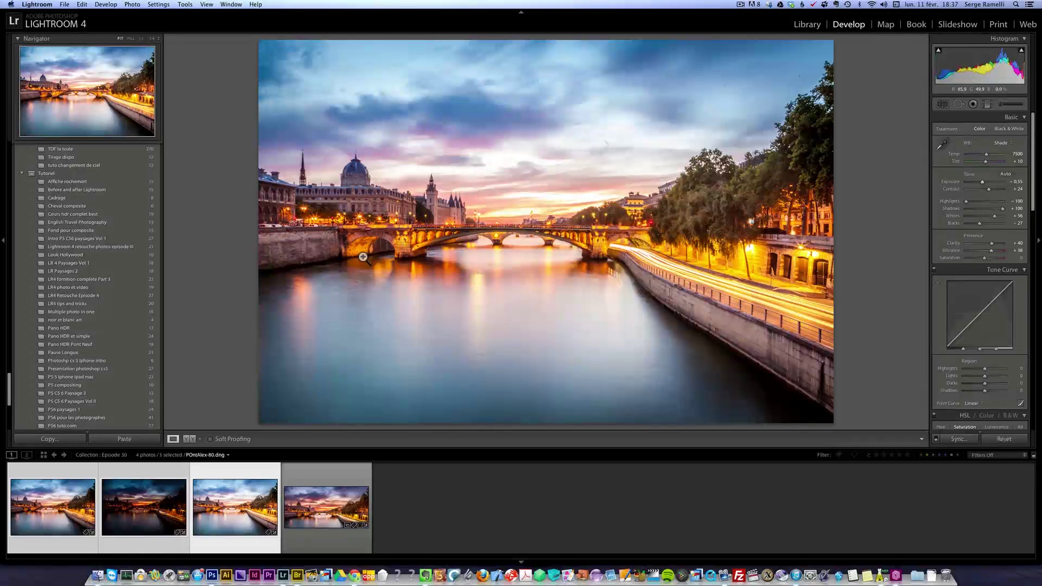
pyautogui.click(154, 520)
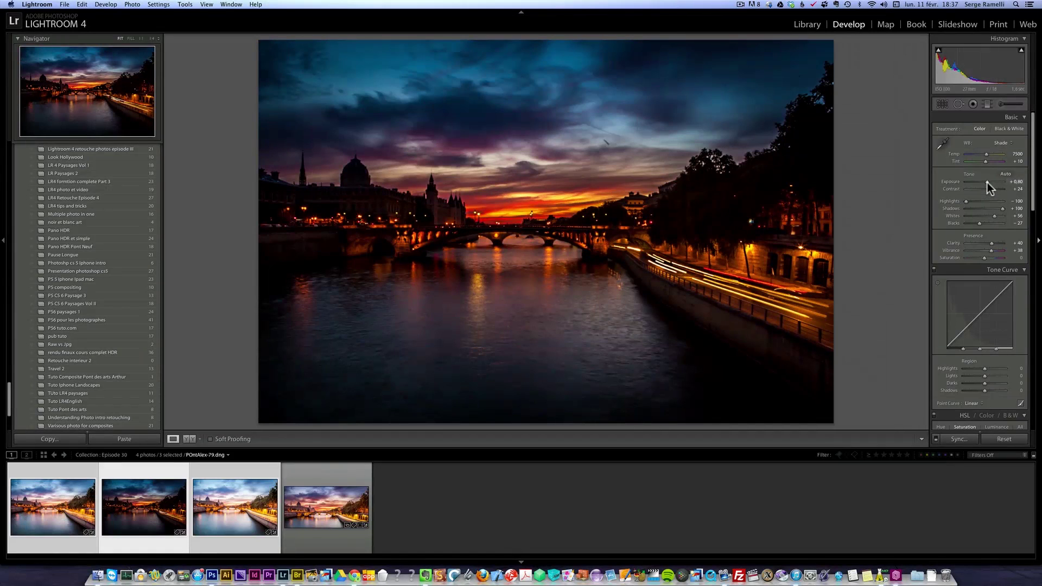
# - Raise the dark exposure to +1.35 and inspect the river and bridge at 1:1
pyautogui.moveTo(987, 182); pyautogui.dragTo(990, 186)
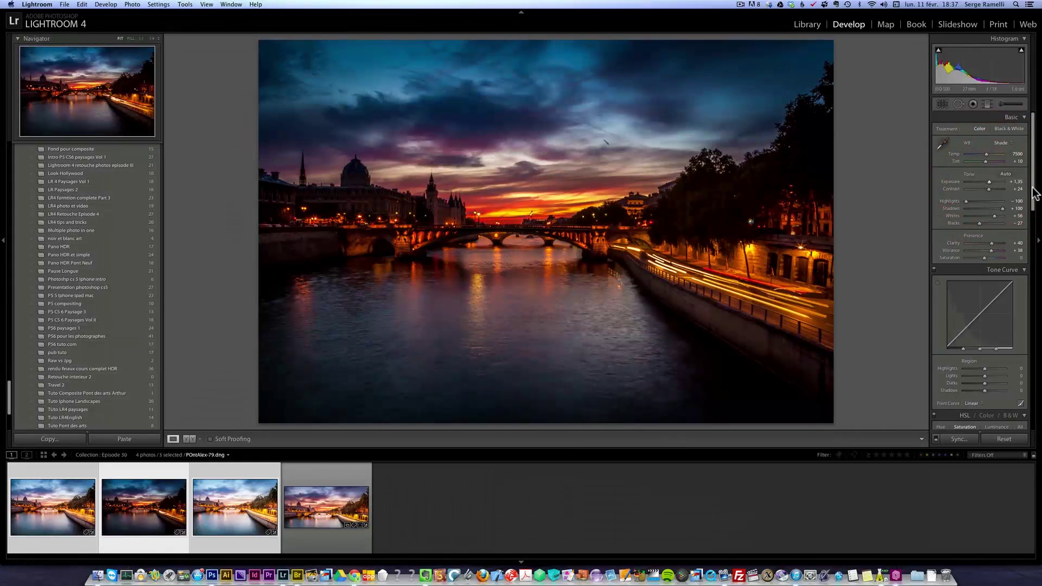
pyautogui.click(632, 294)
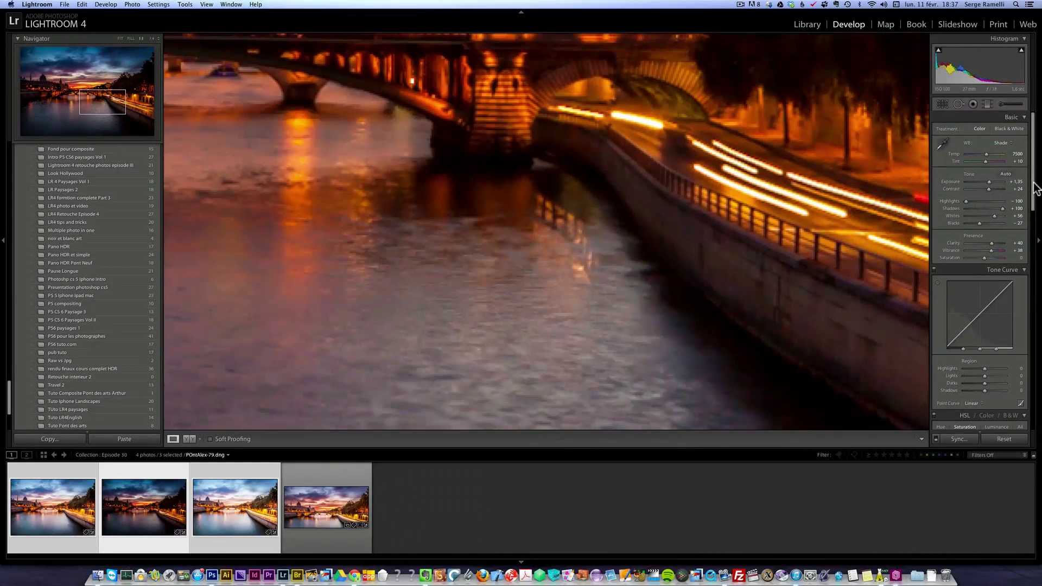
pyautogui.moveTo(1035, 189); pyautogui.dragTo(1016, 365)
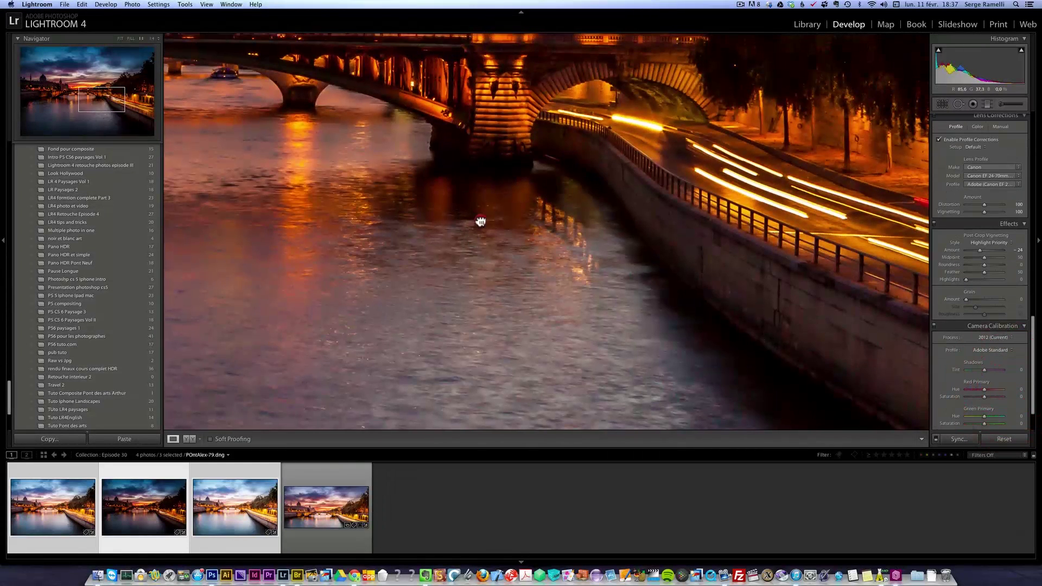
pyautogui.moveTo(478, 224); pyautogui.dragTo(512, 355)
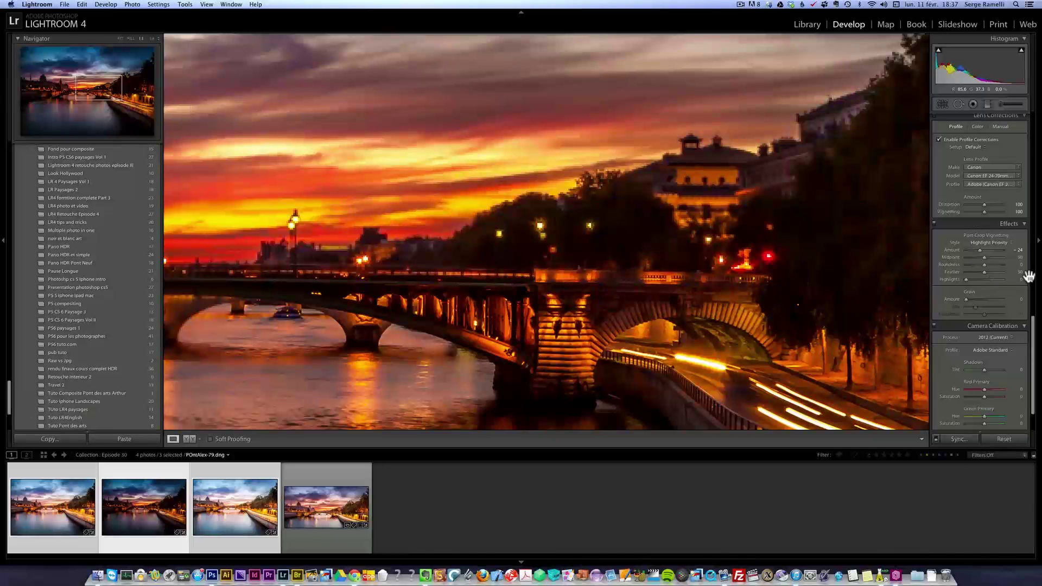
# - Set Luminance and Color noise reduction to 100, then return to the fit view
pyautogui.moveTo(1033, 335); pyautogui.dragTo(1034, 277)
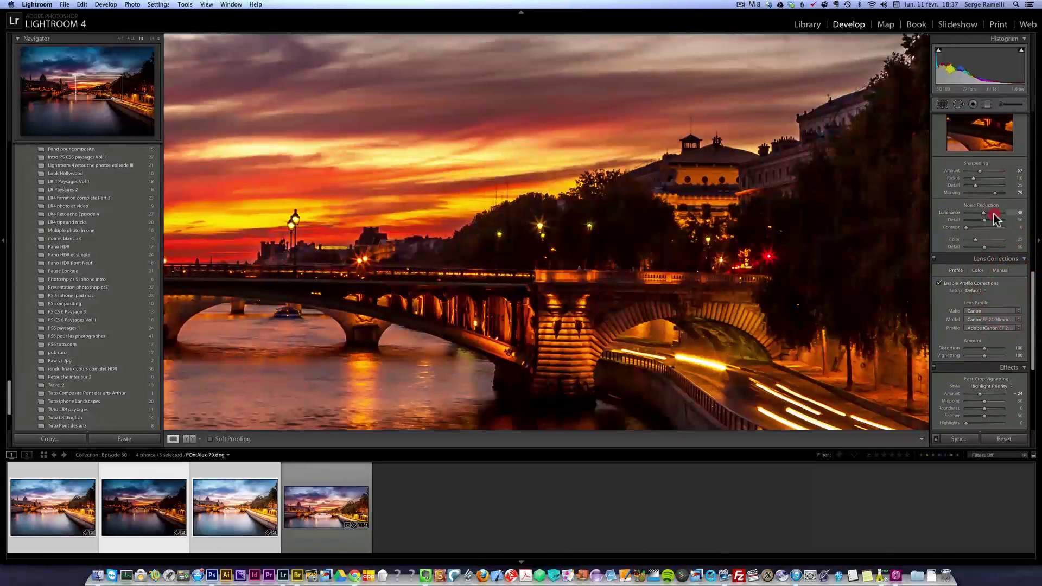
pyautogui.moveTo(997, 218); pyautogui.dragTo(1012, 214)
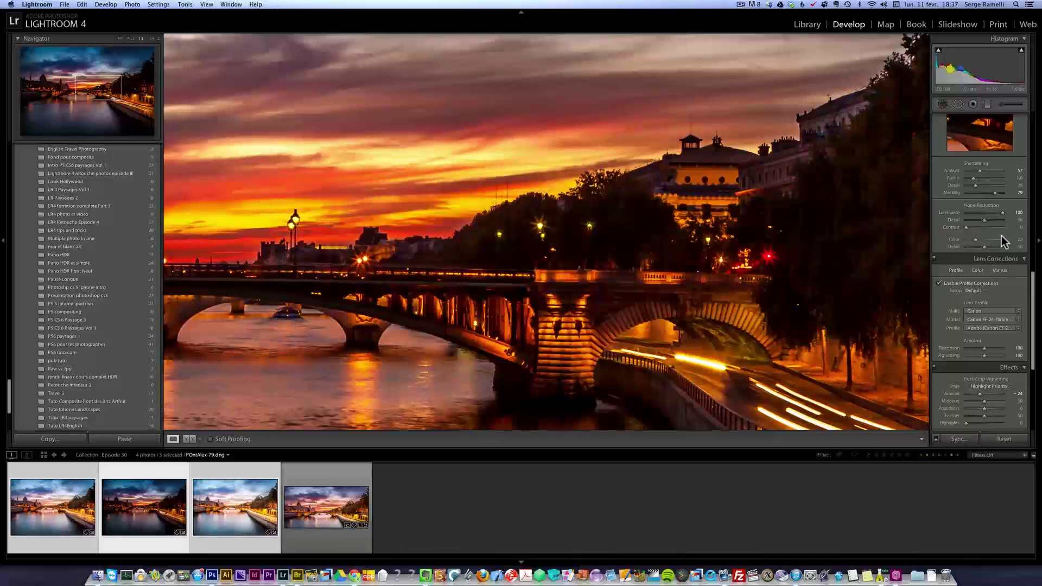
pyautogui.click(1004, 241)
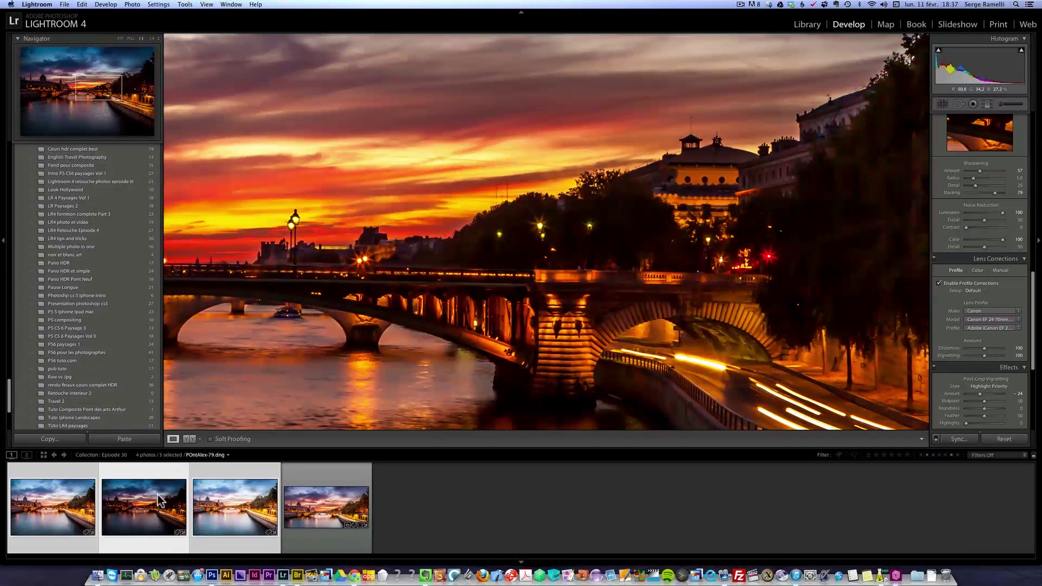
pyautogui.click(538, 292)
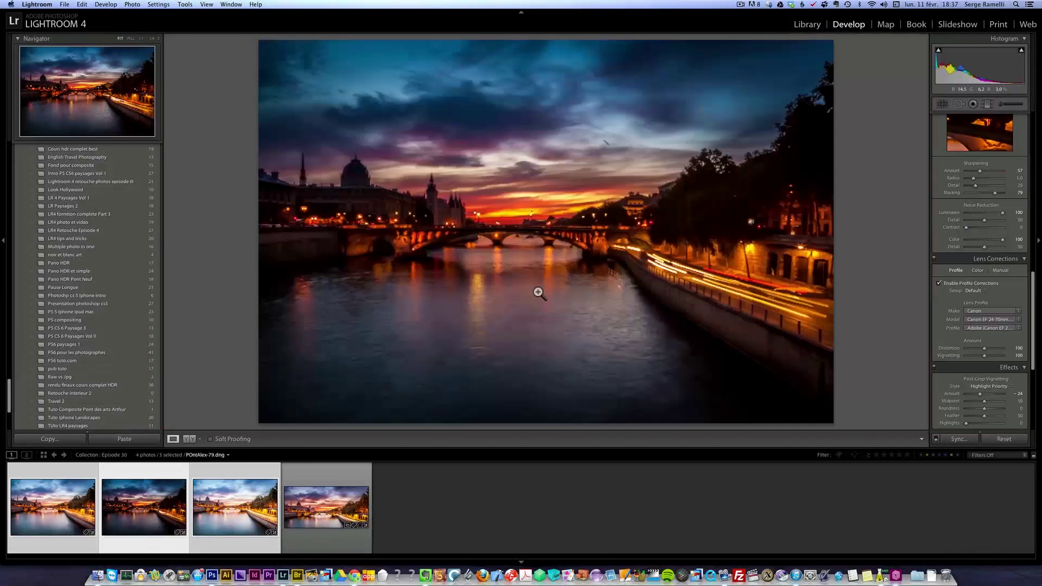
# - Select the first, dark and bright Pont Alexandre exposures in the filmstrip, ending on the dark one
pyautogui.click(74, 515)
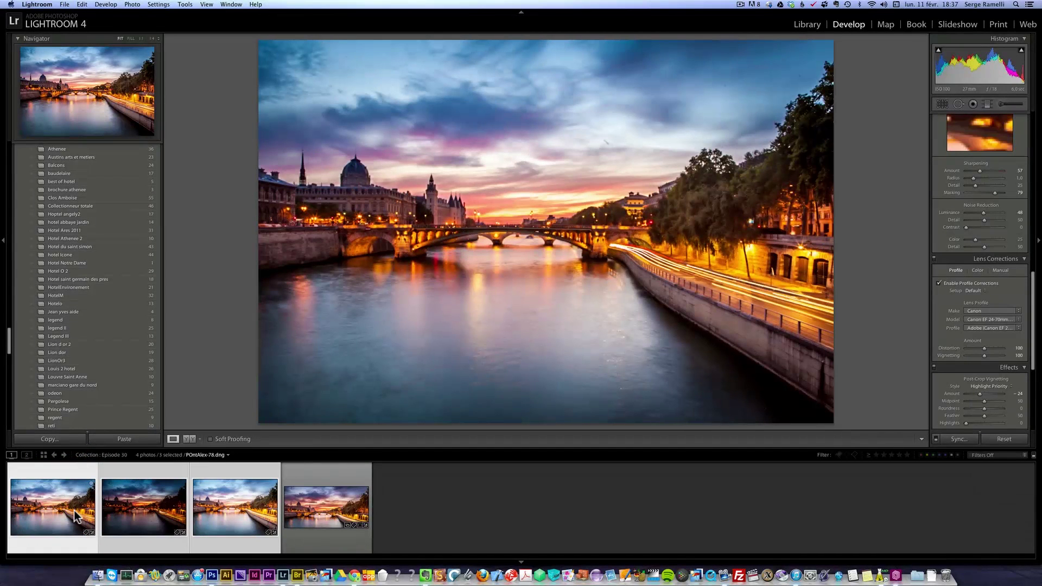
pyautogui.click(142, 508)
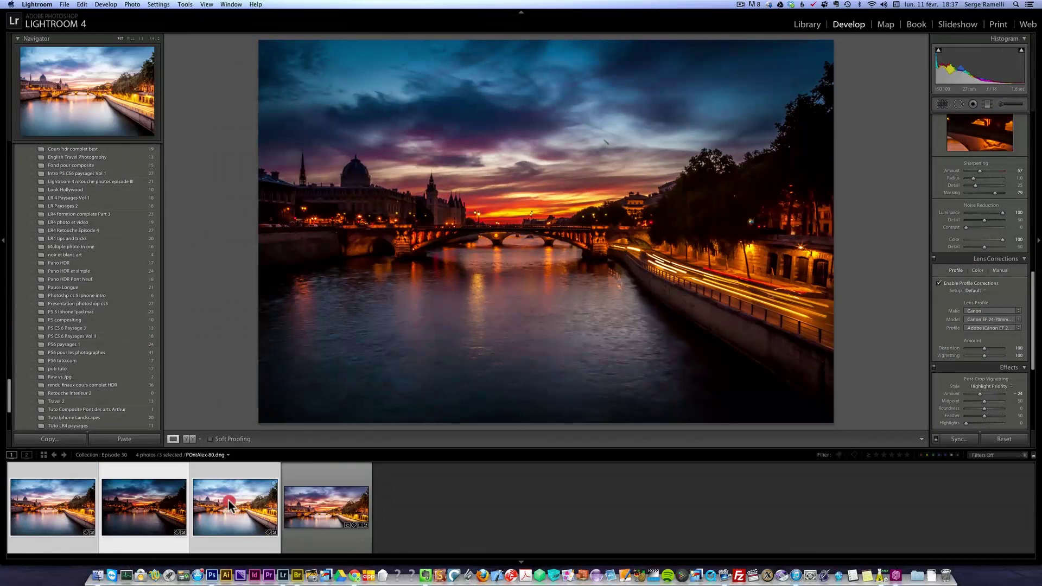
pyautogui.click(229, 501)
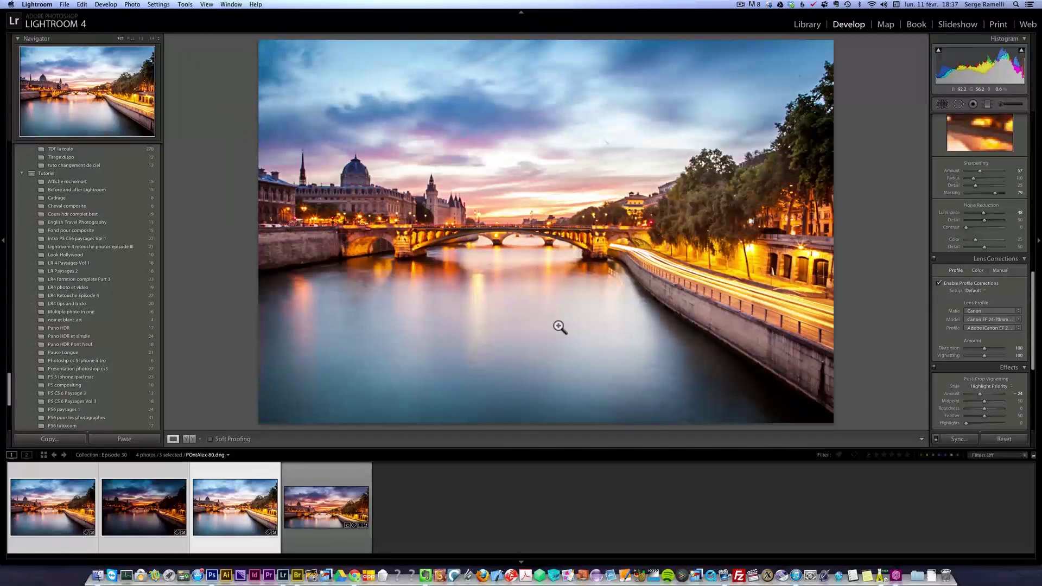
pyautogui.click(146, 506)
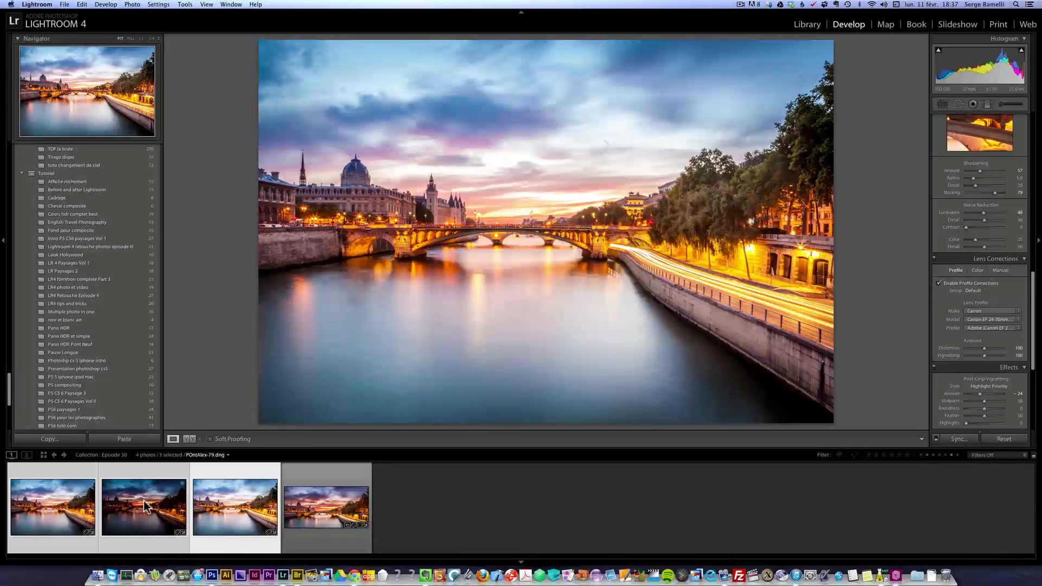
# - Send PontAlex-78, -79 and -80 to Photoshop with Edit In > Open as Layers
pyautogui.rightClick(73, 485)
pyautogui.moveTo(140, 389)
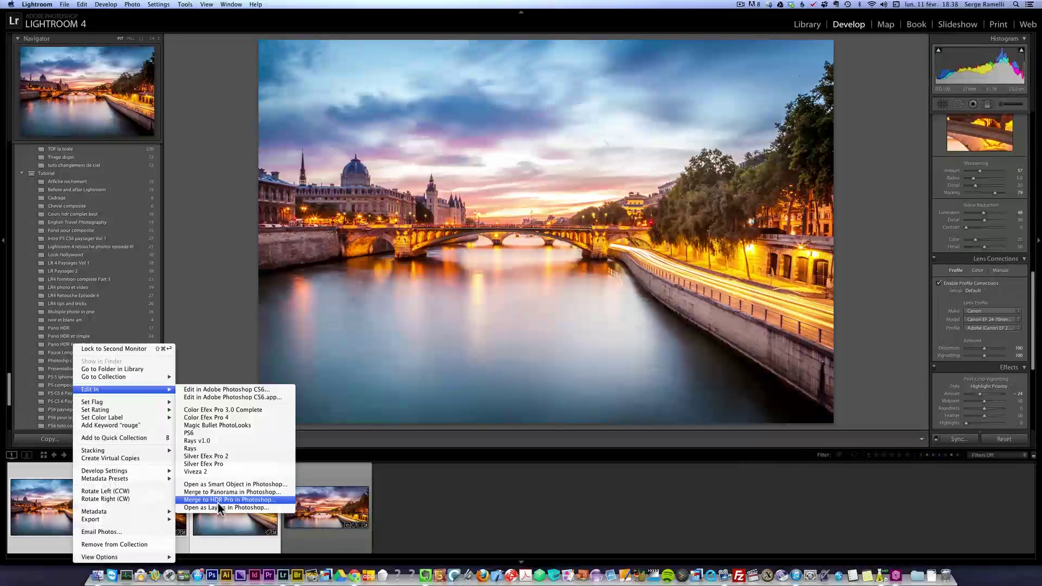
pyautogui.click(236, 507)
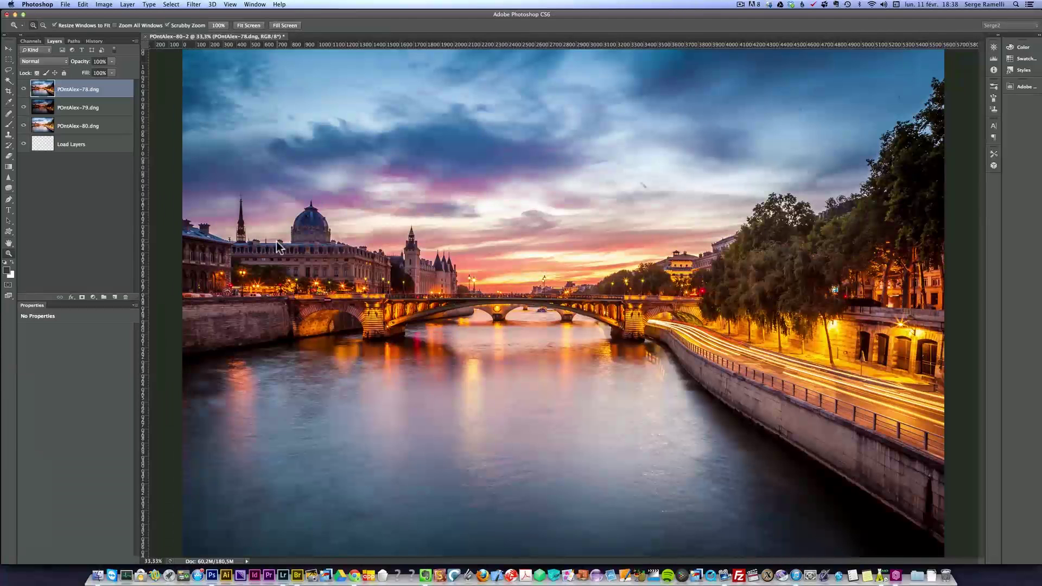
# - Rename the three layers Normal, Dark and Light
pyautogui.doubleClick(76, 89)
pyautogui.write('N')
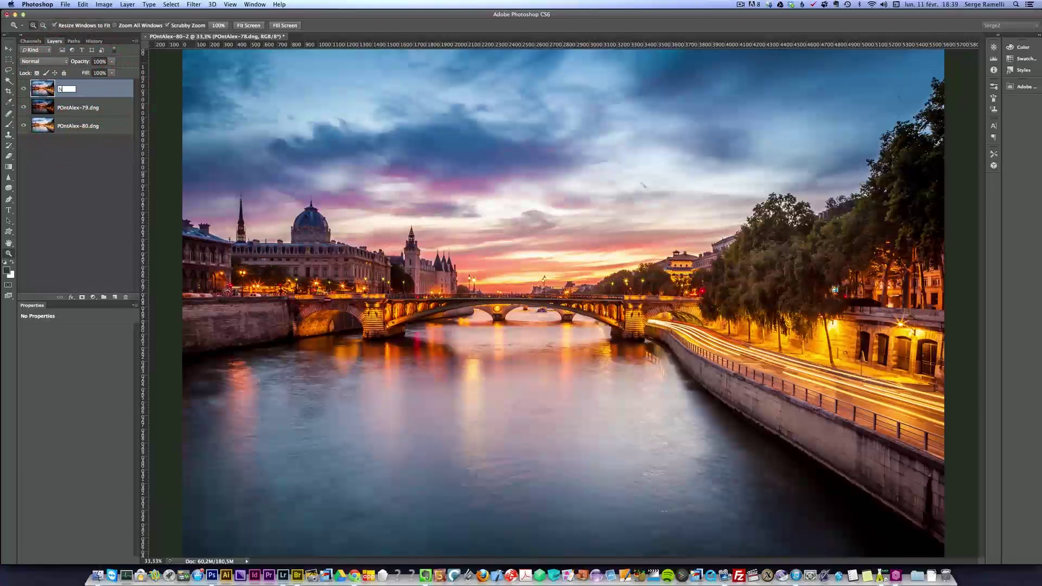
pyautogui.write('ormal')
pyautogui.press('Return')
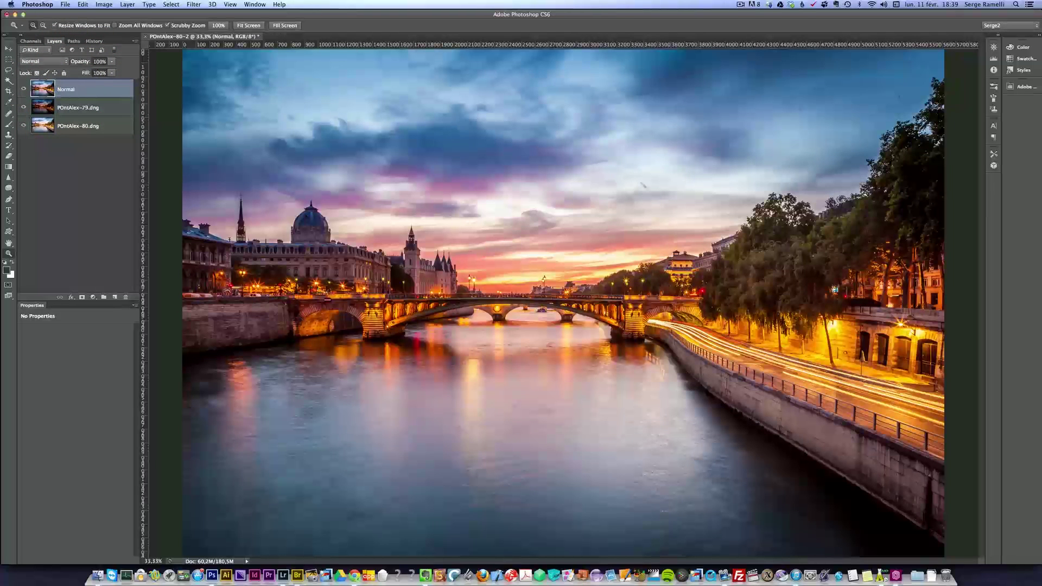
pyautogui.doubleClick(67, 108)
pyautogui.write('Dar')
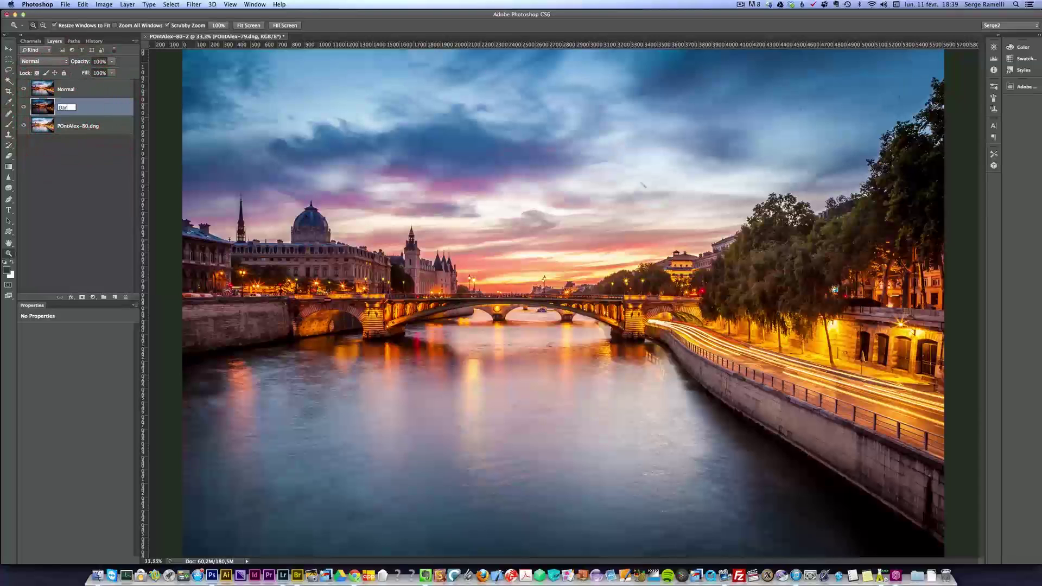
pyautogui.write('k')
pyautogui.press('Return')
pyautogui.doubleClick(80, 128)
pyautogui.write('Light')
pyautogui.press('Return')
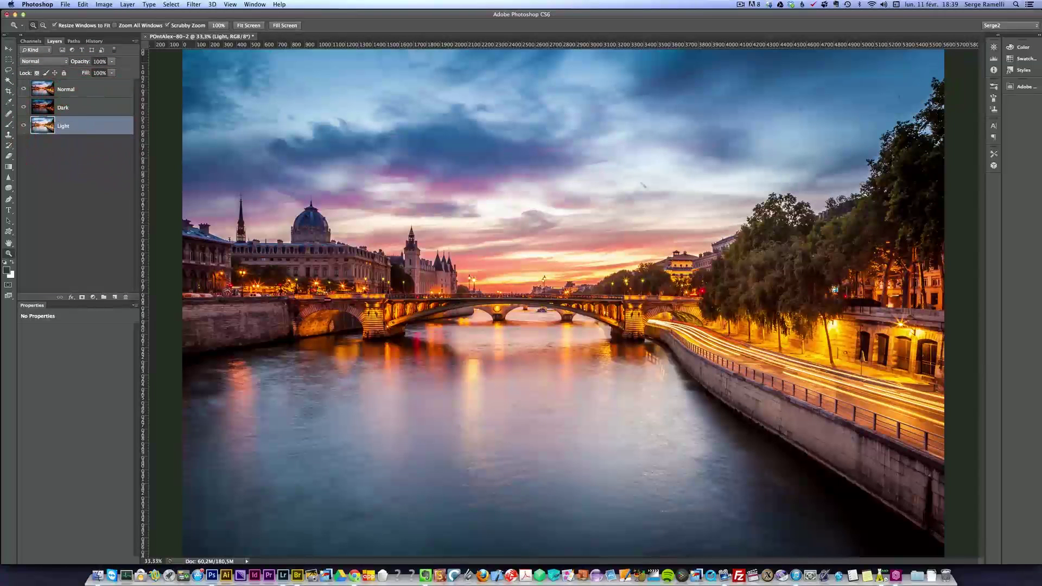
# - Move Dark above Normal and give the Dark layer a black hiding mask
pyautogui.doubleClick(96, 88)
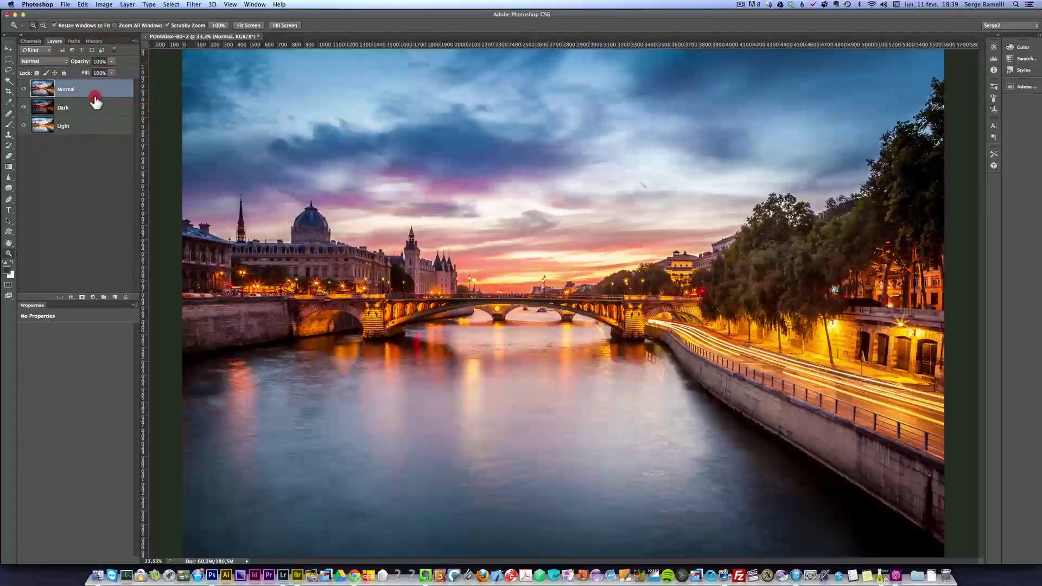
pyautogui.click(389, 162)
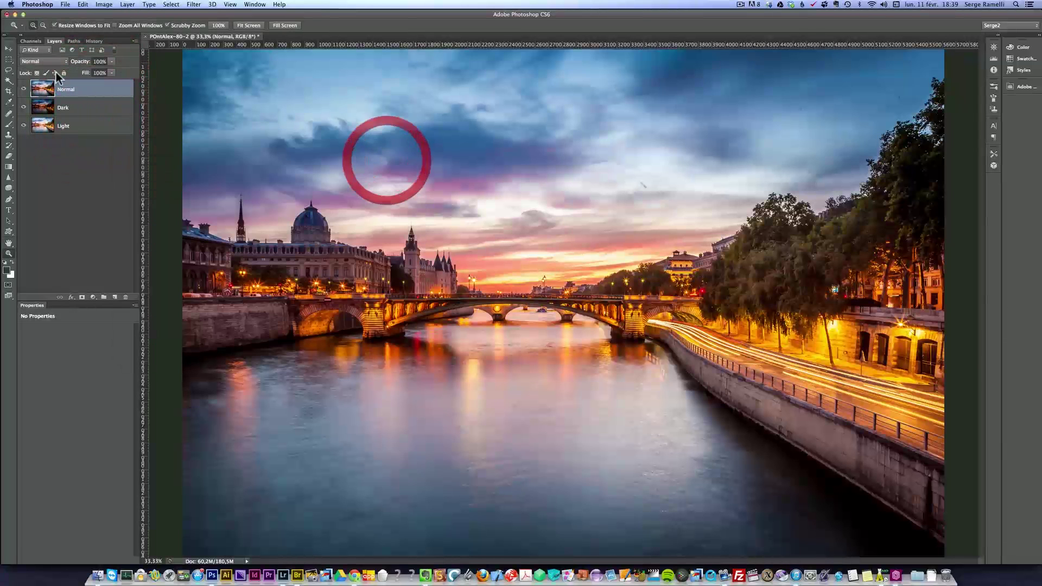
pyautogui.moveTo(86, 96); pyautogui.dragTo(86, 111)
pyautogui.click(81, 87)
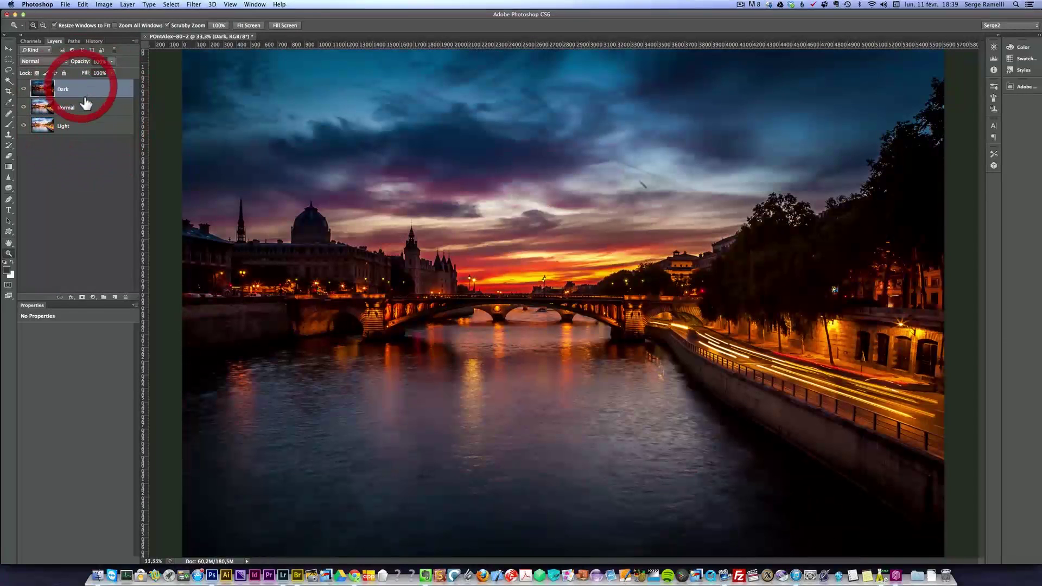
pyautogui.click(85, 106)
pyautogui.click(90, 124)
pyautogui.click(88, 90)
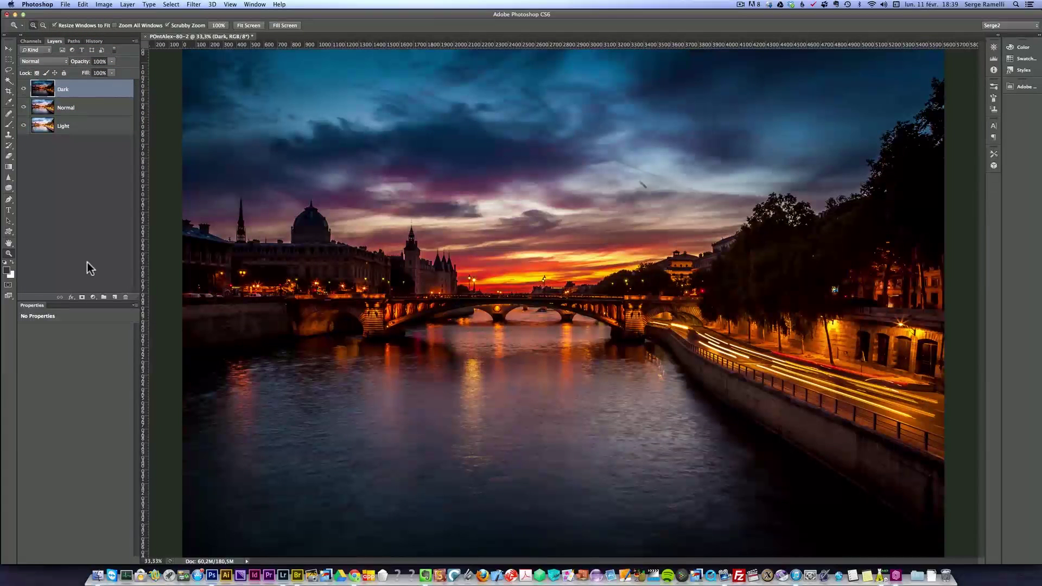
pyautogui.keyDown('alt'); pyautogui.click(82, 297); pyautogui.keyUp('alt')
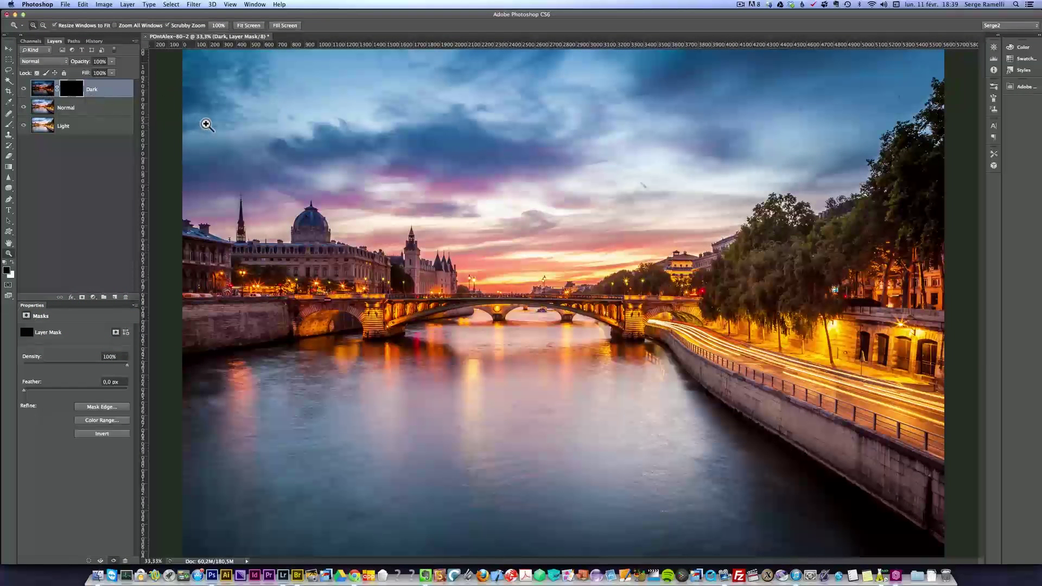
# - With a 45% opacity brush, paint the Dark mask over the sky above the bridge and upper left
pyautogui.press('b')
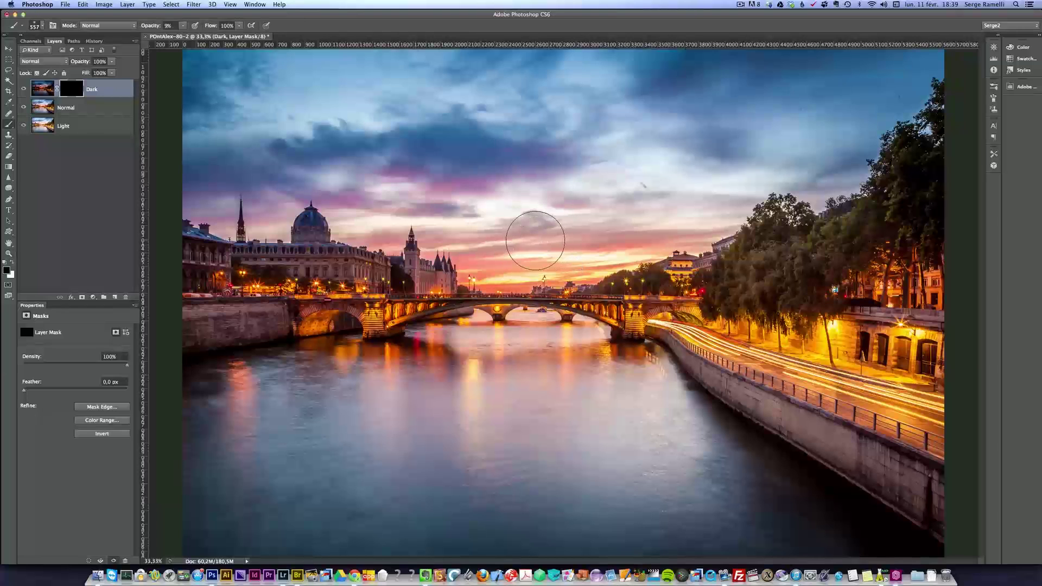
pyautogui.moveTo(148, 30); pyautogui.dragTo(154, 31)
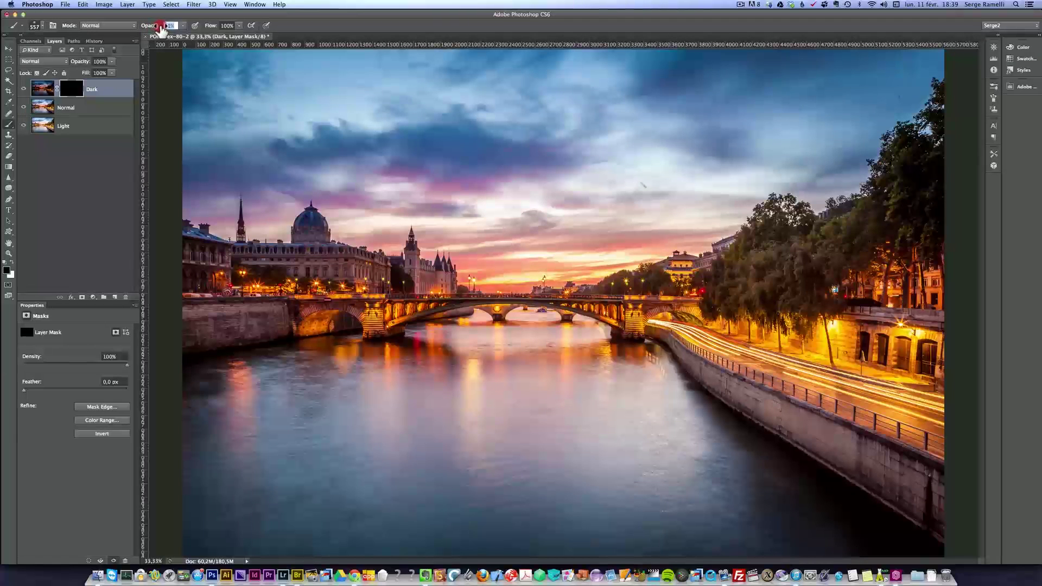
pyautogui.moveTo(164, 30); pyautogui.dragTo(174, 30)
pyautogui.moveTo(505, 266)
pyautogui.mouseDown()
pyautogui.moveTo(673, 248)
pyautogui.moveTo(488, 248)
pyautogui.moveTo(640, 232)
pyautogui.moveTo(521, 196)
pyautogui.moveTo(378, 219)
pyautogui.moveTo(528, 225)
pyautogui.moveTo(518, 253)
pyautogui.moveTo(709, 218)
pyautogui.moveTo(460, 266)
pyautogui.moveTo(604, 264)
pyautogui.moveTo(506, 268)
pyautogui.moveTo(452, 266)
pyautogui.moveTo(677, 246)
pyautogui.moveTo(722, 227)
pyautogui.moveTo(361, 211)
pyautogui.moveTo(778, 207)
pyautogui.moveTo(829, 193)
pyautogui.moveTo(153, 184)
pyautogui.mouseUp()
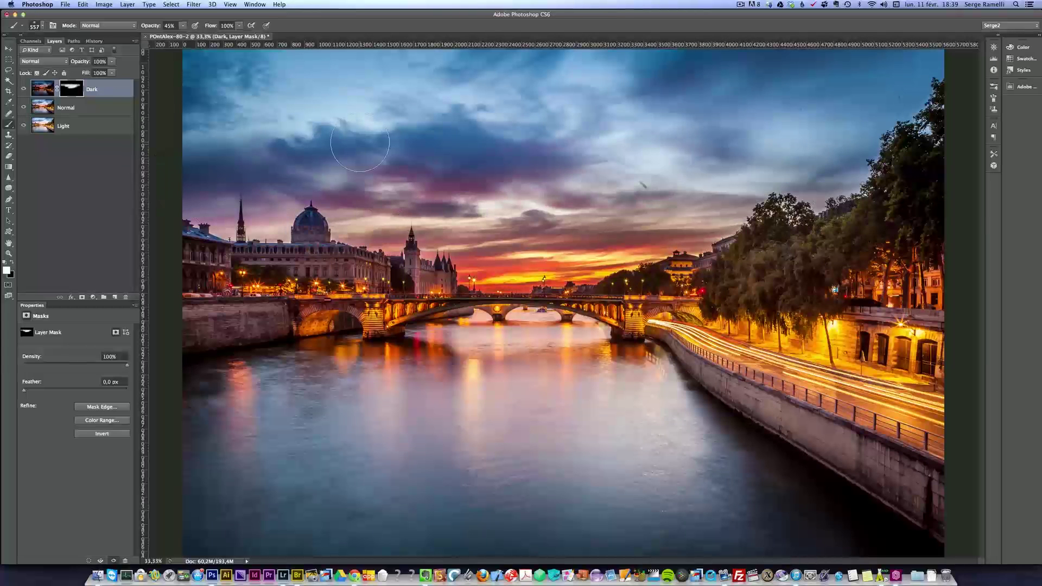
pyautogui.moveTo(369, 136)
pyautogui.mouseDown()
pyautogui.moveTo(384, 139)
pyautogui.moveTo(151, 120)
pyautogui.moveTo(228, 87)
pyautogui.moveTo(926, 139)
pyautogui.mouseUp()
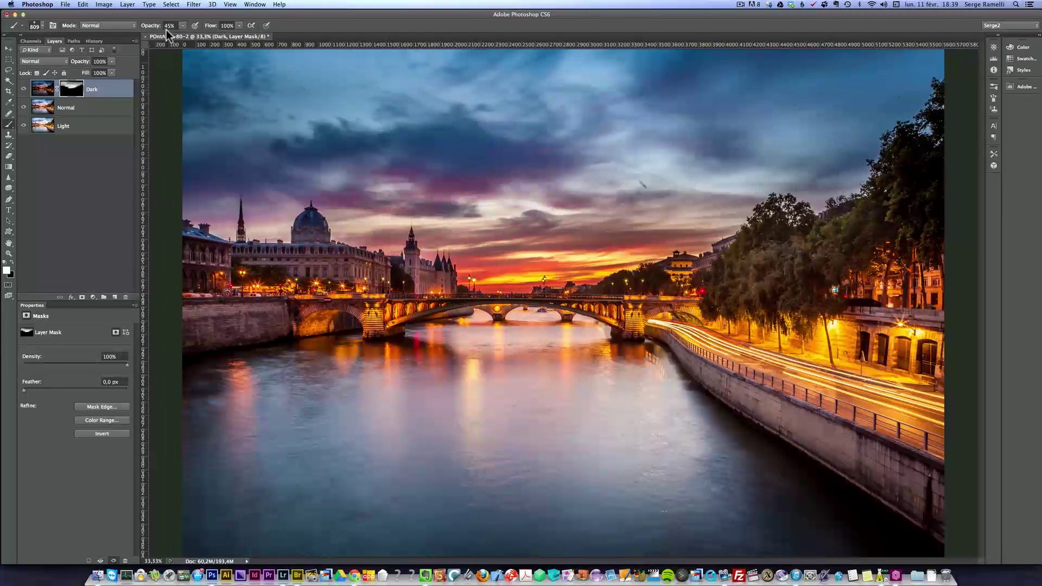
# - Darken the top of the sky at lower brush opacity and toggle the Dark layer to compare
pyautogui.moveTo(157, 26); pyautogui.dragTo(155, 27)
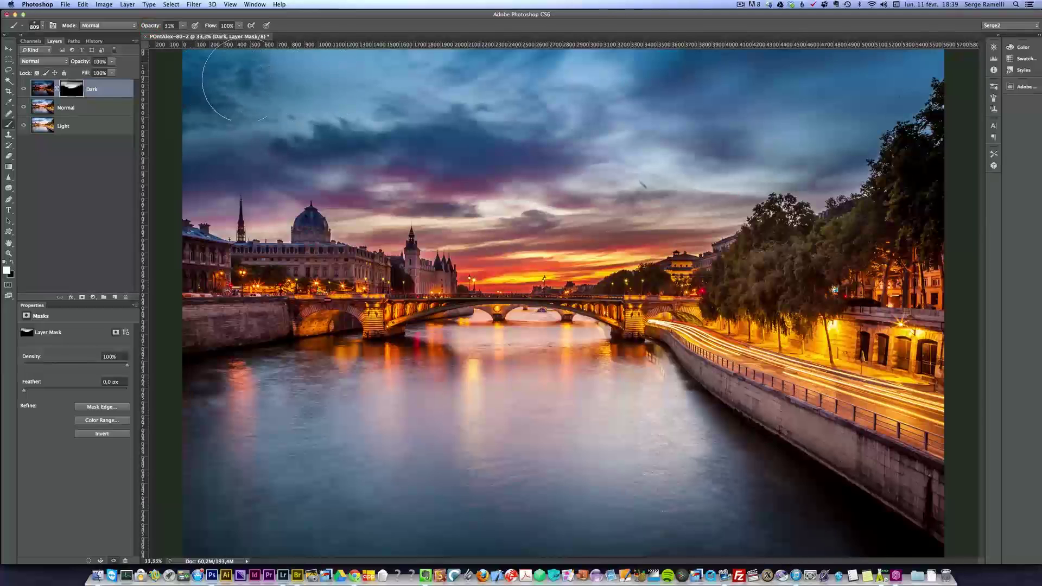
pyautogui.moveTo(217, 82); pyautogui.dragTo(937, 80)
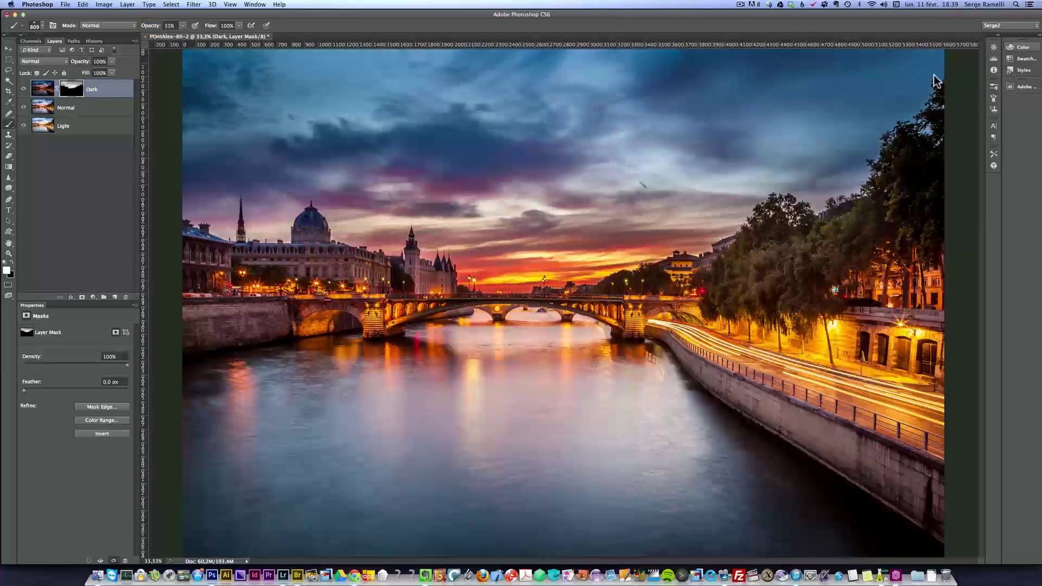
pyautogui.click(25, 90)
pyautogui.click(25, 90)
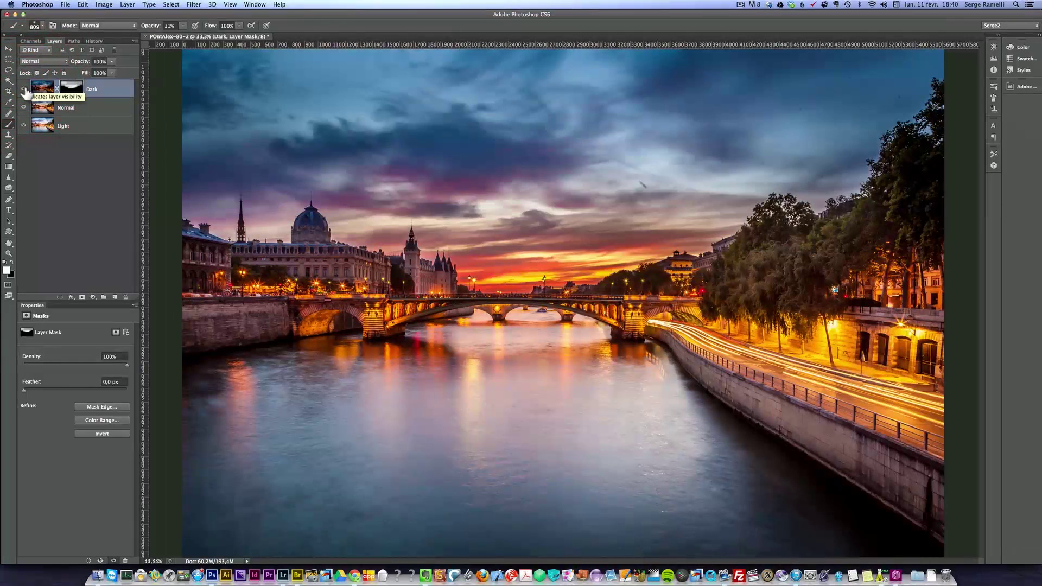
pyautogui.click(24, 89)
pyautogui.click(24, 89)
pyautogui.click(77, 110)
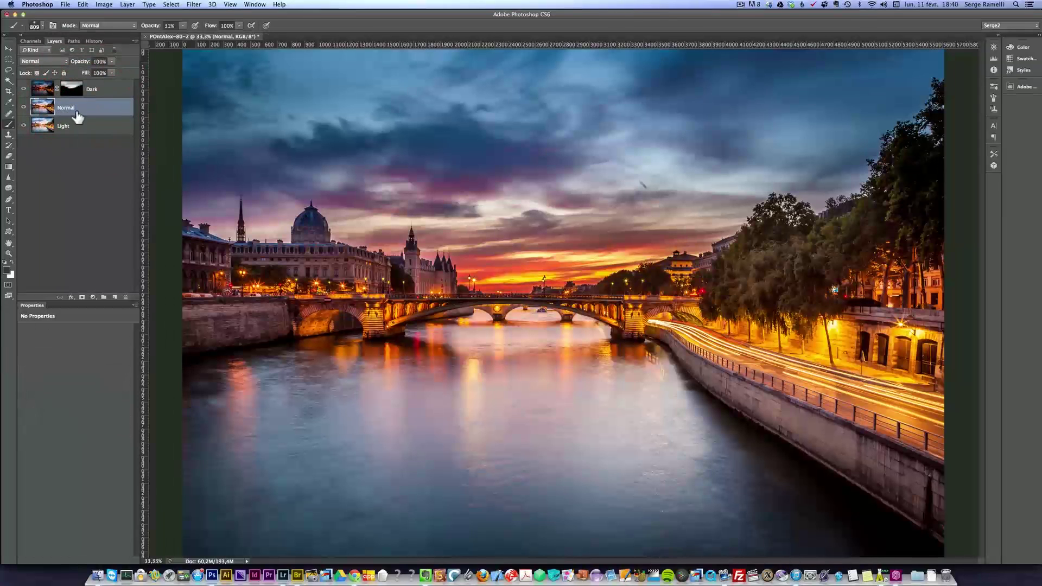
# - Add a white mask to Normal and paint silky river water and the right quay at 100%
pyautogui.click(82, 297)
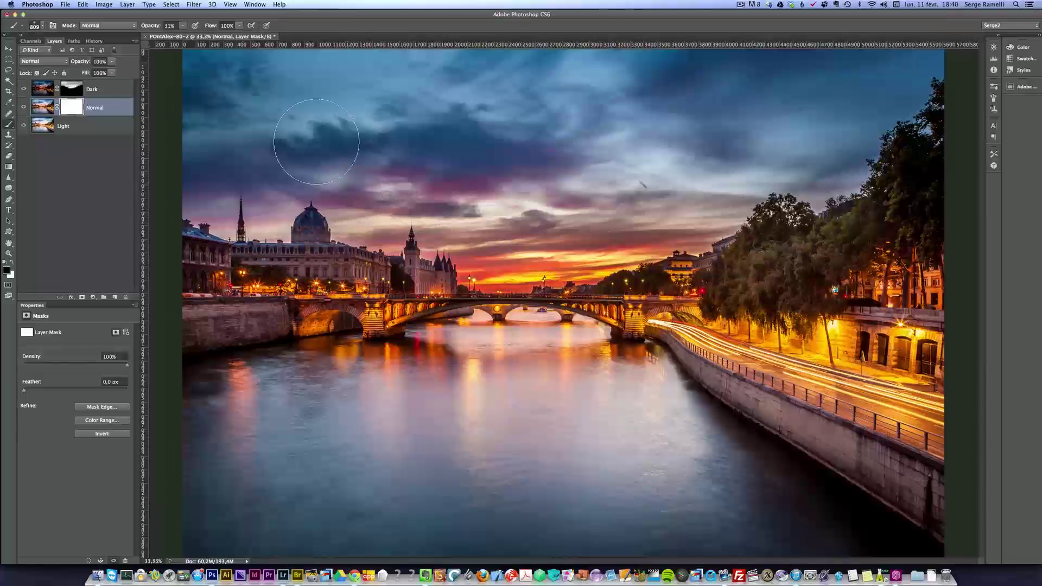
pyautogui.press('0')
pyautogui.moveTo(557, 379)
pyautogui.mouseDown()
pyautogui.moveTo(337, 385)
pyautogui.moveTo(360, 400)
pyautogui.moveTo(675, 430)
pyautogui.moveTo(233, 483)
pyautogui.moveTo(819, 527)
pyautogui.moveTo(279, 419)
pyautogui.mouseUp()
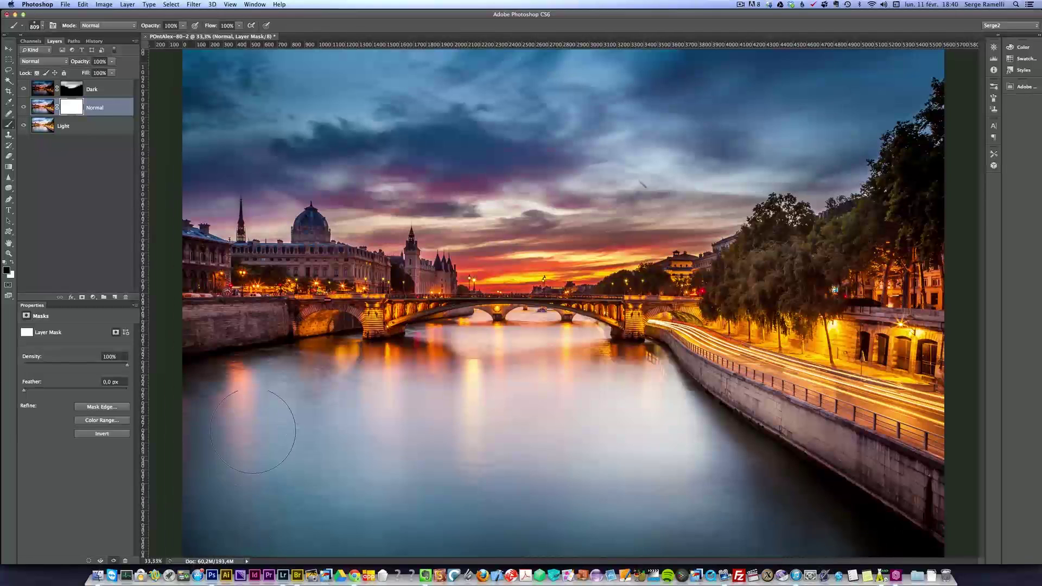
pyautogui.moveTo(484, 430)
pyautogui.mouseDown()
pyautogui.moveTo(626, 387)
pyautogui.moveTo(677, 351)
pyautogui.moveTo(959, 447)
pyautogui.moveTo(737, 384)
pyautogui.moveTo(797, 444)
pyautogui.moveTo(1005, 549)
pyautogui.moveTo(906, 522)
pyautogui.moveTo(771, 346)
pyautogui.moveTo(746, 345)
pyautogui.moveTo(1024, 372)
pyautogui.mouseUp()
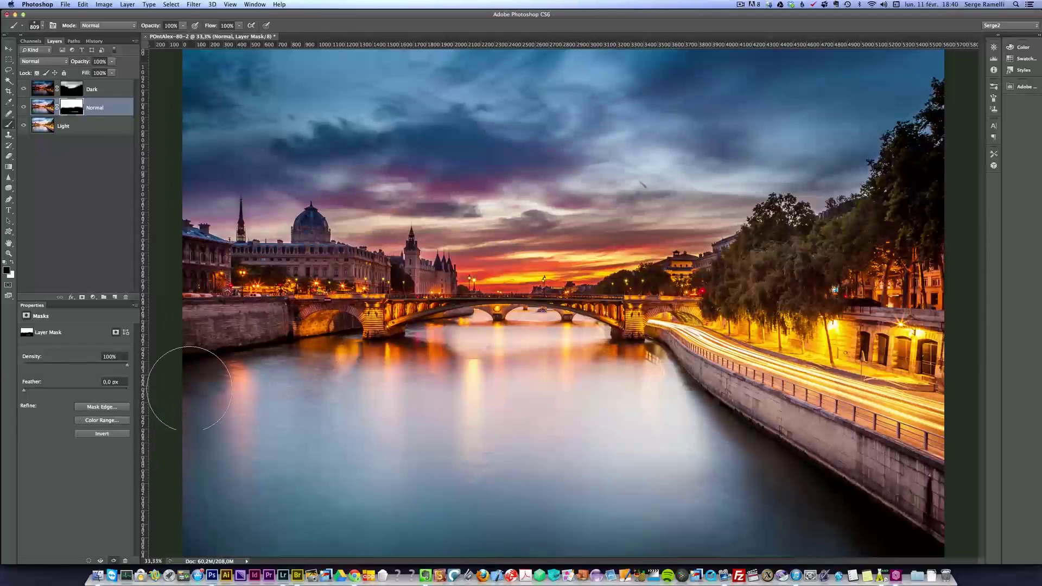
# - At 66.7% zoom with a 386 px brush, brighten the domed building, left building and facade
pyautogui.press('z')
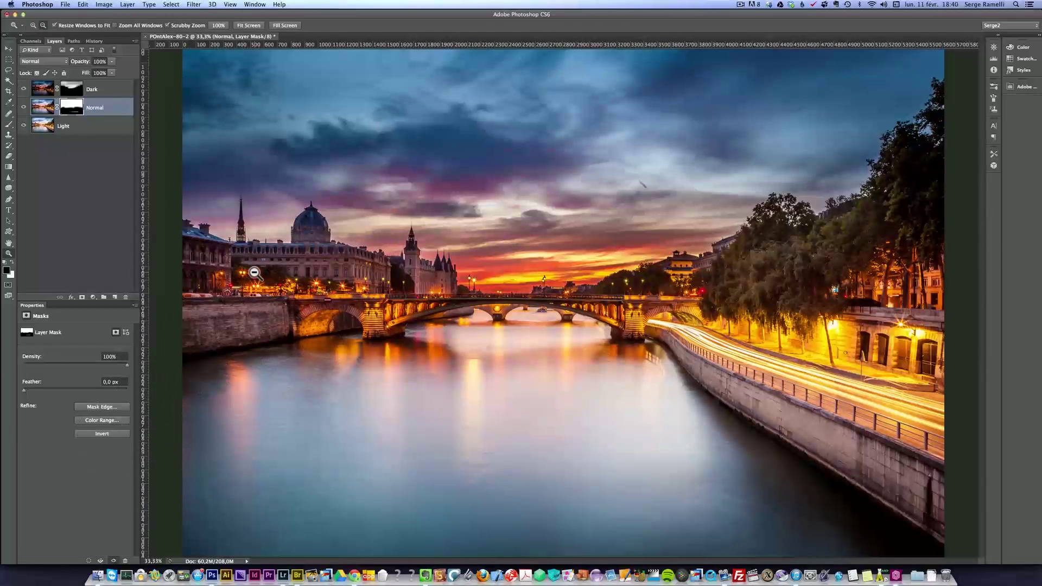
pyautogui.keyDown('alt'); pyautogui.click(250, 274); pyautogui.keyUp('alt')
pyautogui.click(352, 272)
pyautogui.click(342, 268)
pyautogui.click(330, 264)
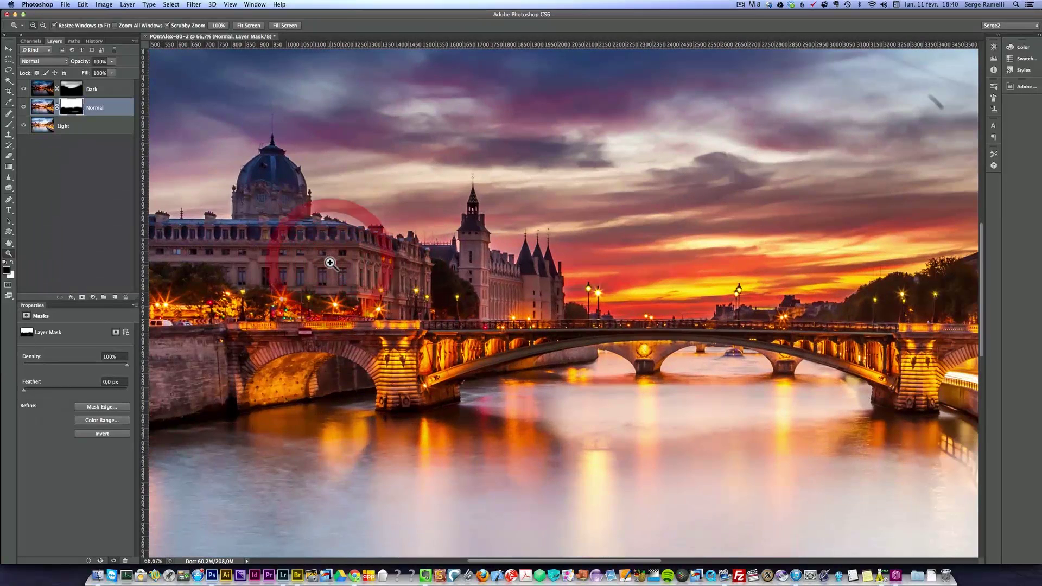
pyautogui.press('b')
pyautogui.moveTo(326, 263); pyautogui.dragTo(244, 276)
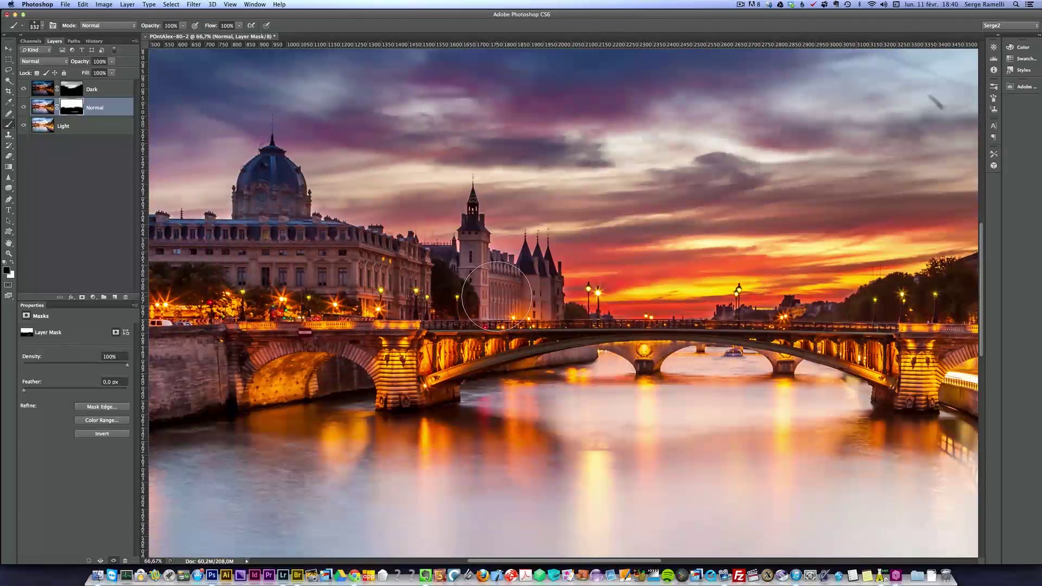
pyautogui.click(267, 207)
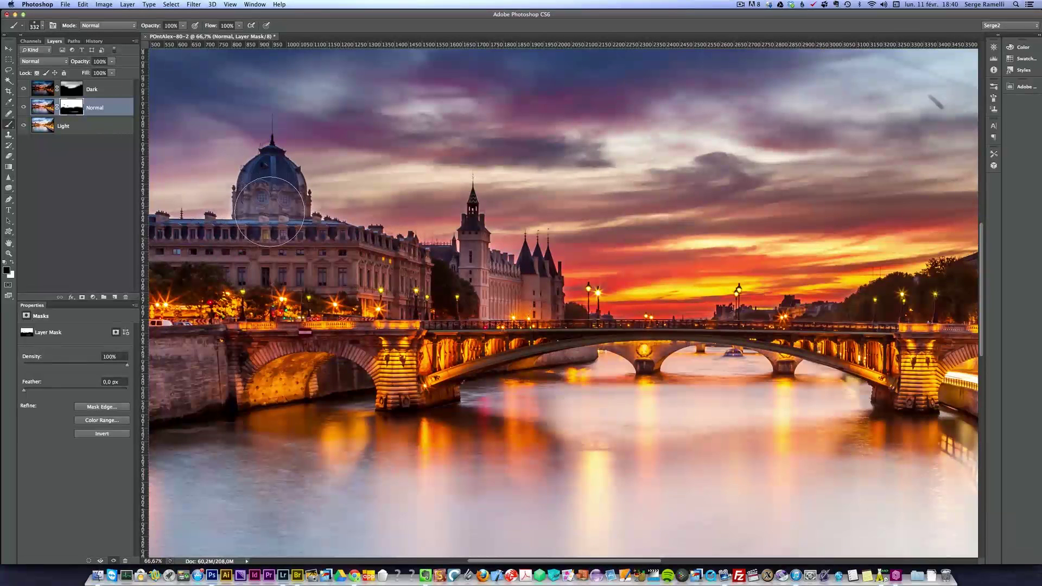
pyautogui.click(214, 251)
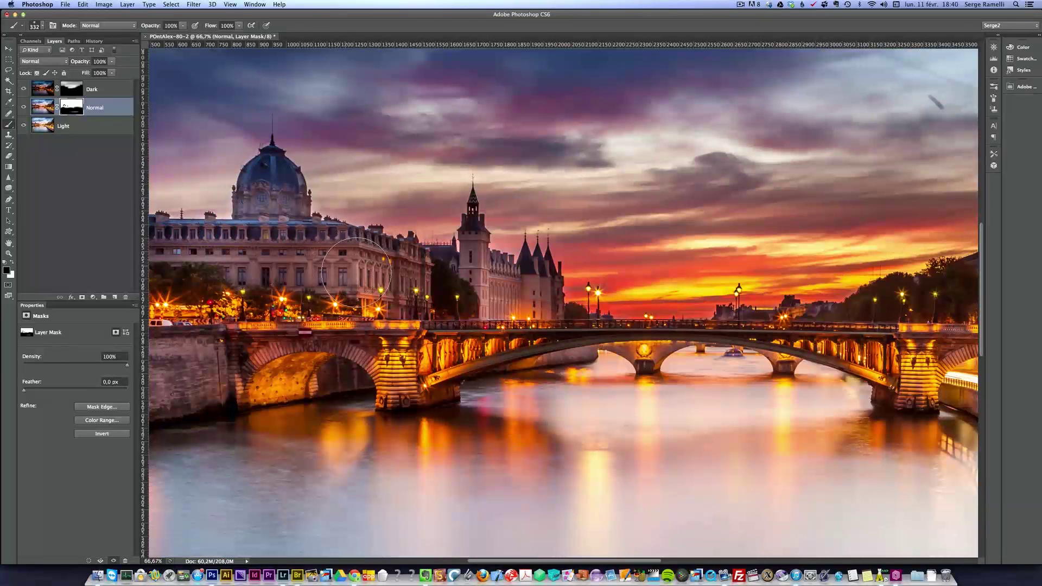
pyautogui.moveTo(461, 284)
pyautogui.mouseDown()
pyautogui.moveTo(525, 304)
pyautogui.moveTo(532, 295)
pyautogui.moveTo(514, 294)
pyautogui.moveTo(456, 347)
pyautogui.moveTo(258, 338)
pyautogui.moveTo(192, 368)
pyautogui.mouseUp()
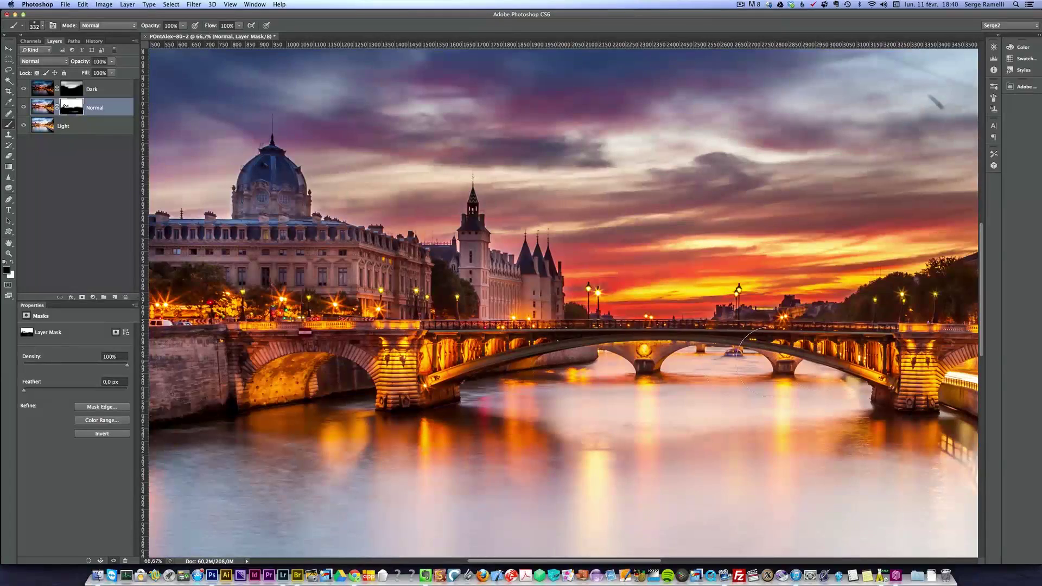
# - Brighten the trees along the right quay
pyautogui.hscroll(10, 752, 333)
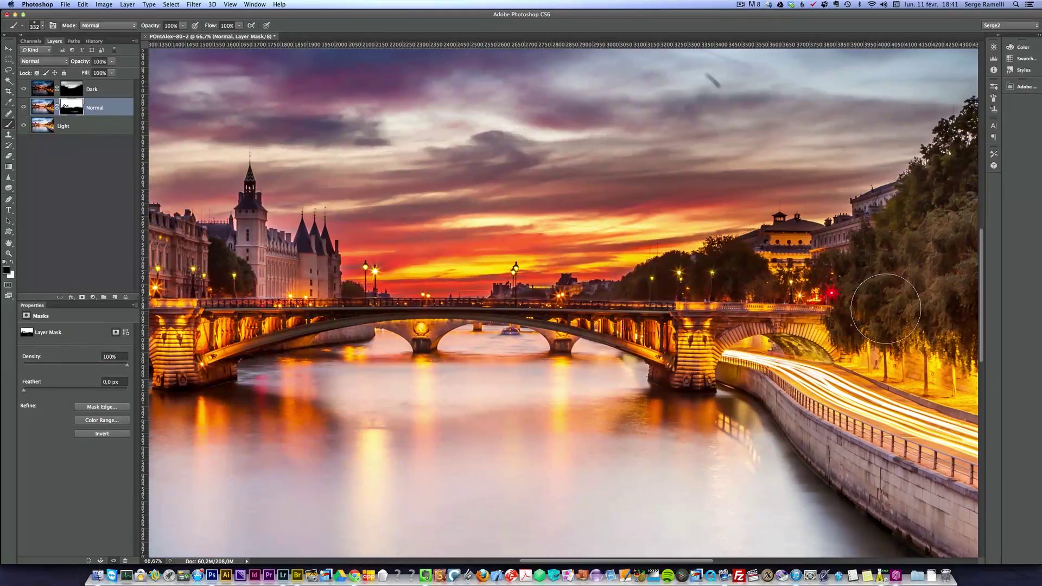
pyautogui.hscroll(10, 886, 308)
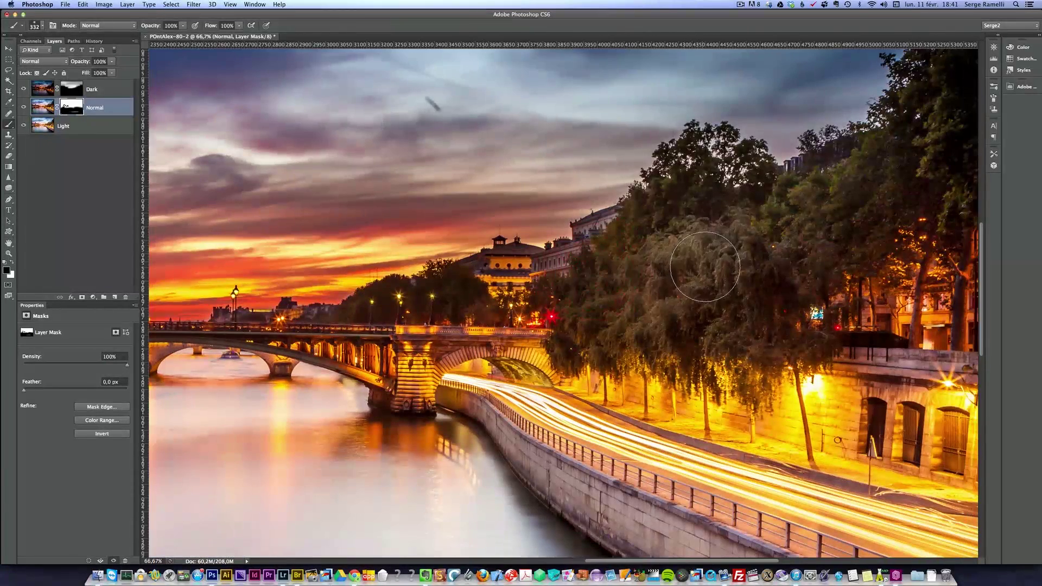
pyautogui.moveTo(705, 267)
pyautogui.mouseDown()
pyautogui.moveTo(593, 292)
pyautogui.moveTo(600, 299)
pyautogui.moveTo(894, 180)
pyautogui.moveTo(813, 222)
pyautogui.moveTo(771, 237)
pyautogui.moveTo(956, 130)
pyautogui.mouseUp()
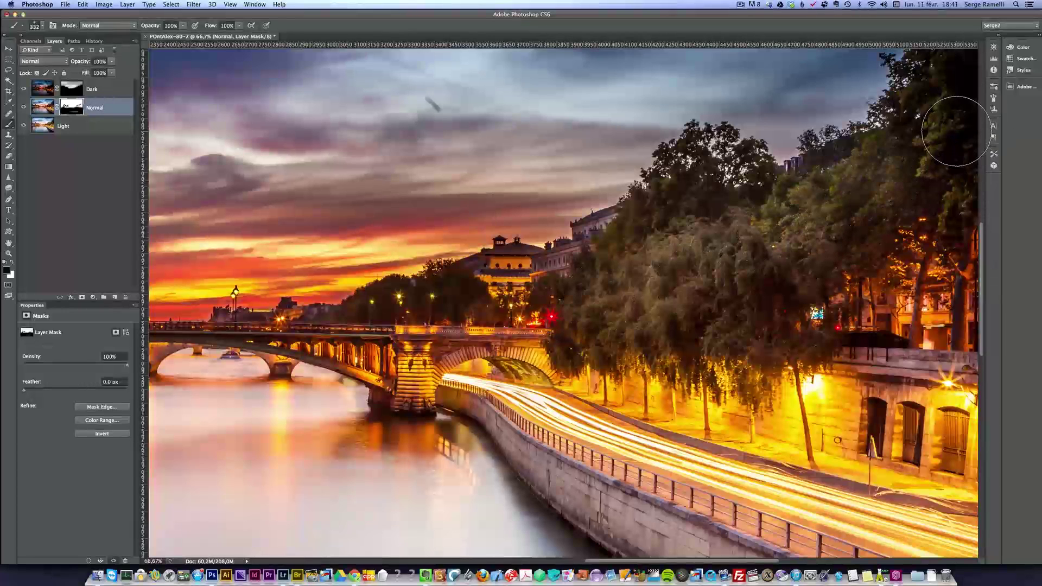
# - Zoom out to the whole photo and briefly zoom in to inspect the blend
pyautogui.press('z')
pyautogui.keyDown('alt'); pyautogui.click(329, 359); pyautogui.keyUp('alt')
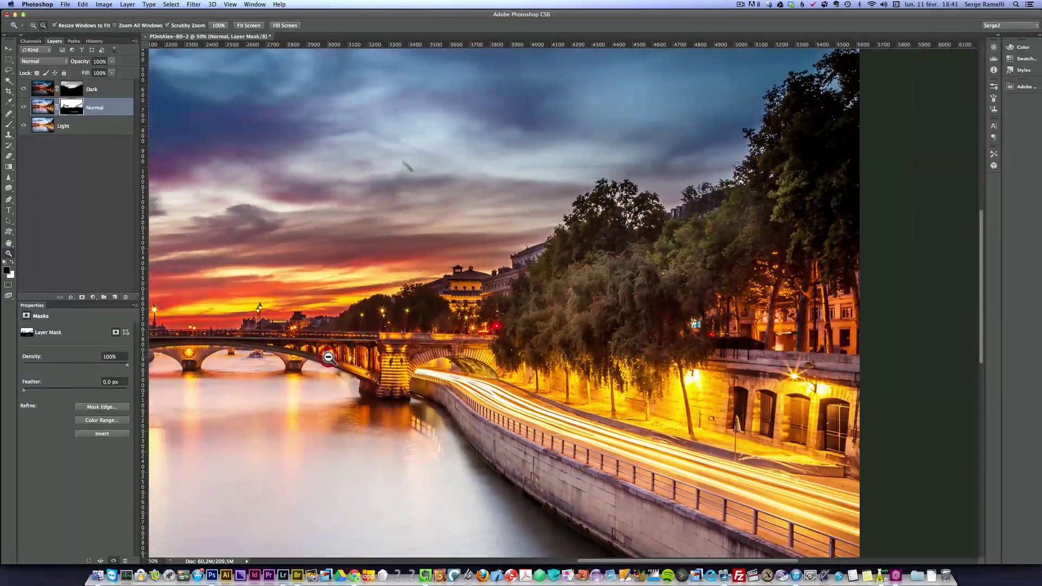
pyautogui.keyDown('alt'); pyautogui.click(328, 359); pyautogui.keyUp('alt')
pyautogui.keyDown('alt'); pyautogui.click(327, 356); pyautogui.keyUp('alt')
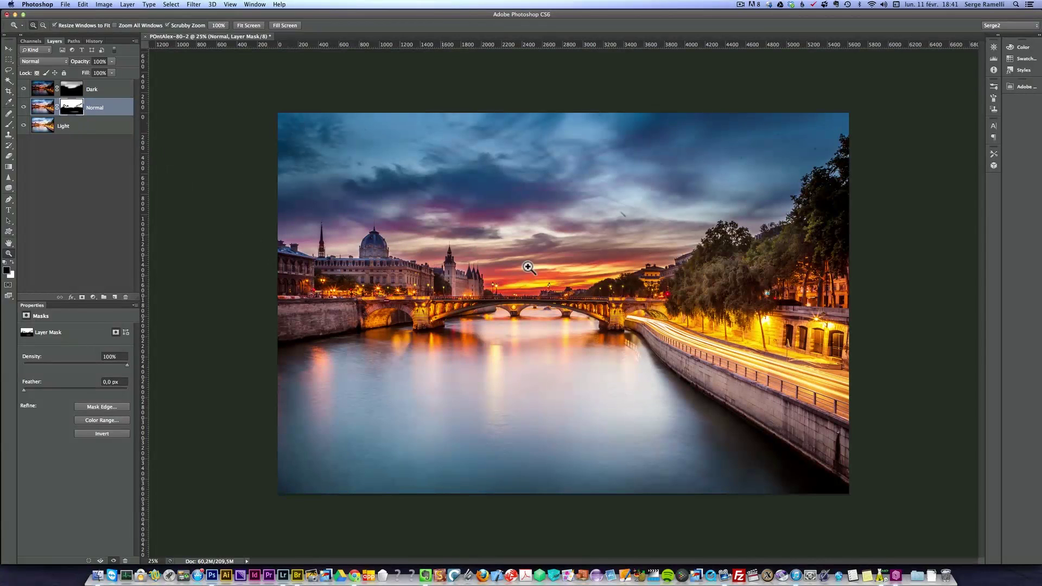
pyautogui.click(483, 235)
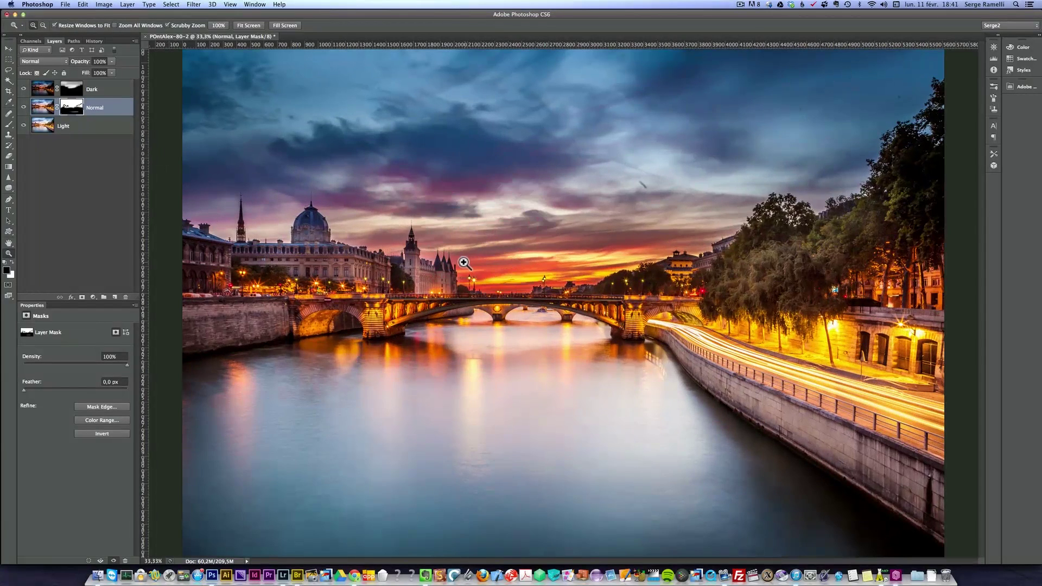
pyautogui.keyDown('alt'); pyautogui.click(461, 257); pyautogui.keyUp('alt')
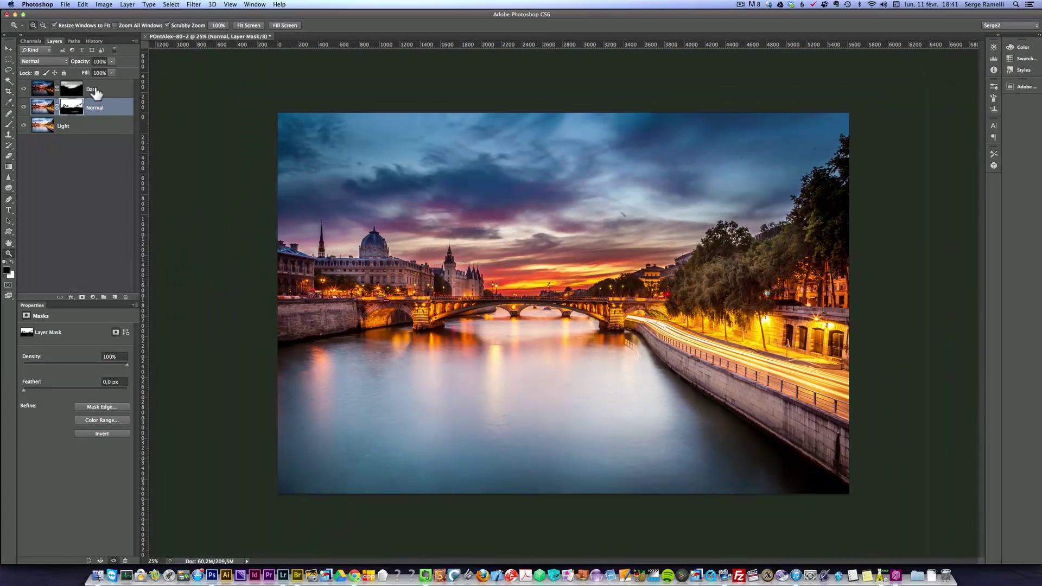
# - Set the Dark layer opacity to 72% after comparing, then apply Layer > Flatten Image
pyautogui.click(92, 91)
pyautogui.click(23, 89)
pyautogui.click(24, 89)
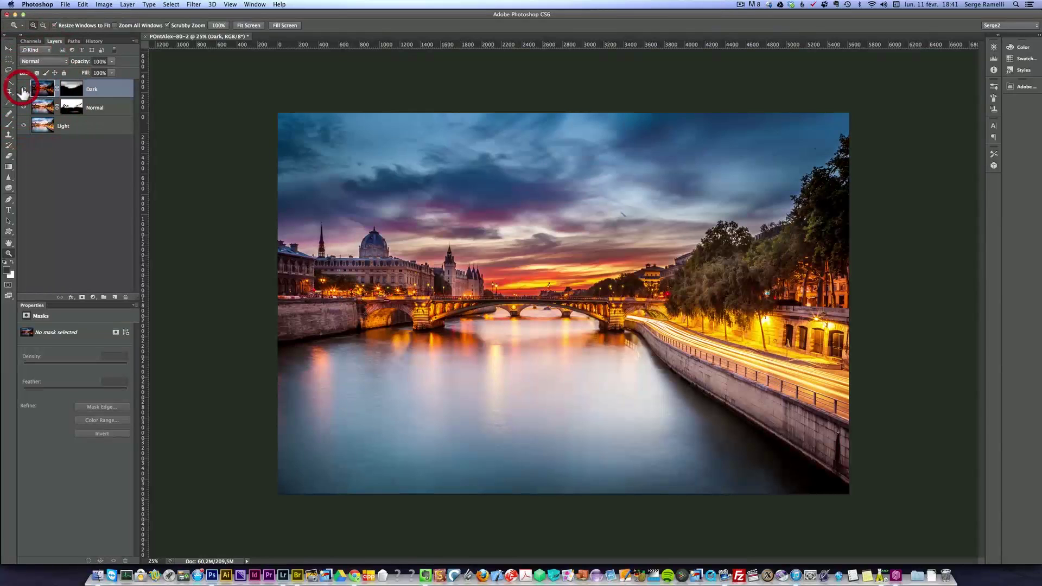
pyautogui.moveTo(83, 64); pyautogui.dragTo(71, 63)
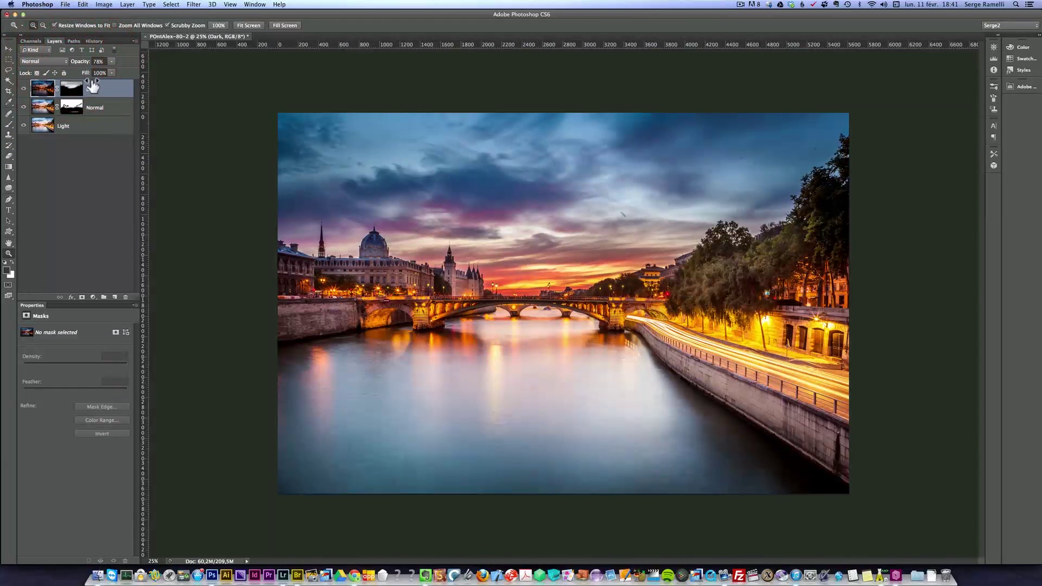
pyautogui.click(126, 5)
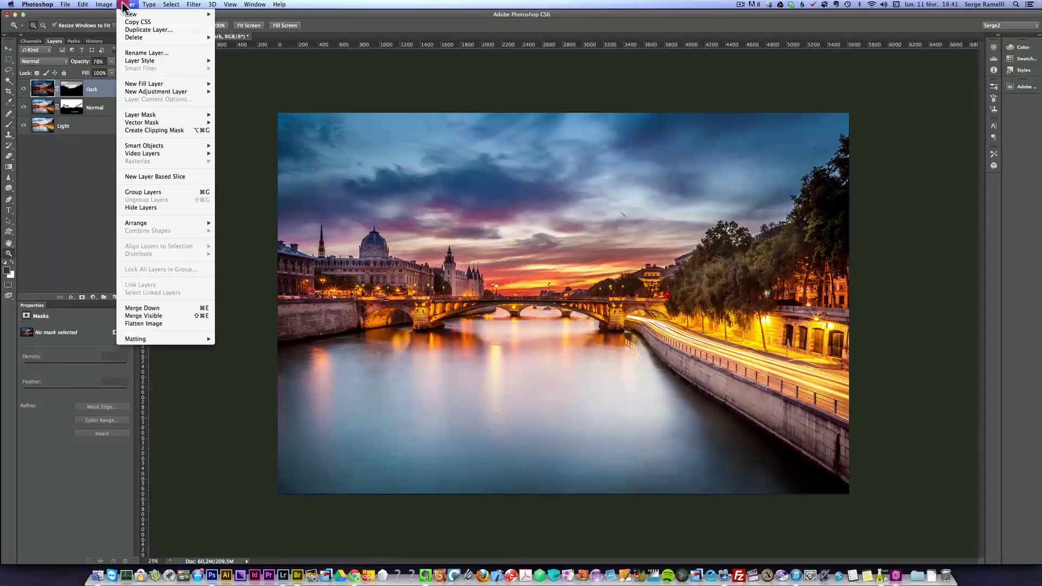
pyautogui.click(187, 323)
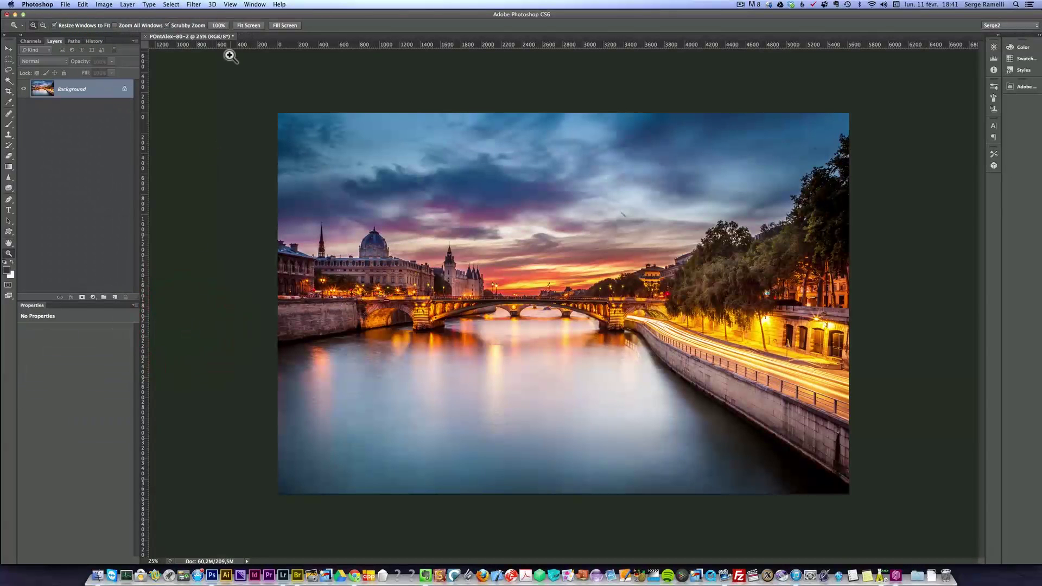
# - Crop the bottom water band and a sliver of top sky, then commit the crop
pyautogui.click(8, 91)
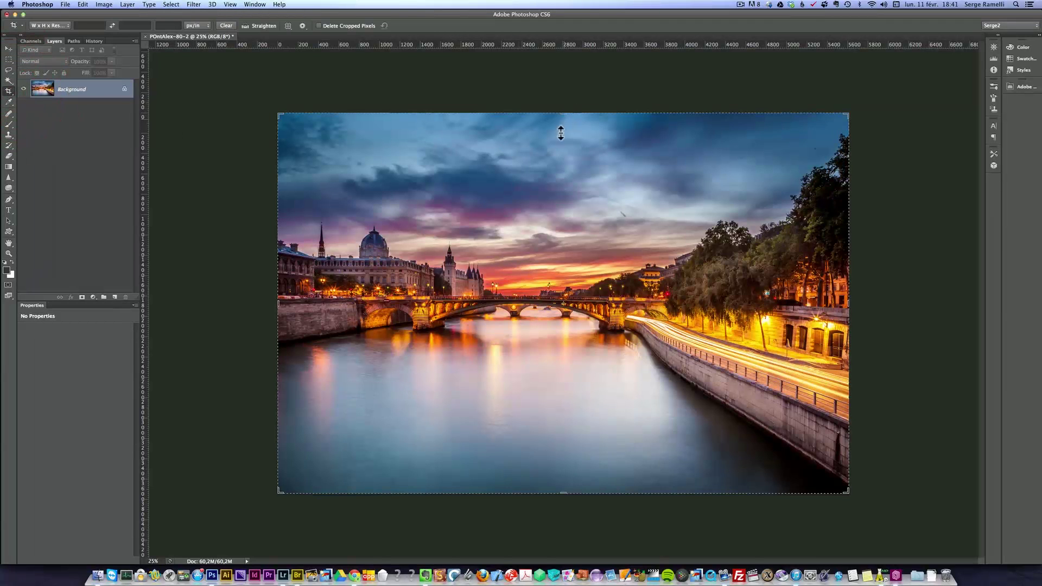
pyautogui.moveTo(562, 492); pyautogui.dragTo(563, 459)
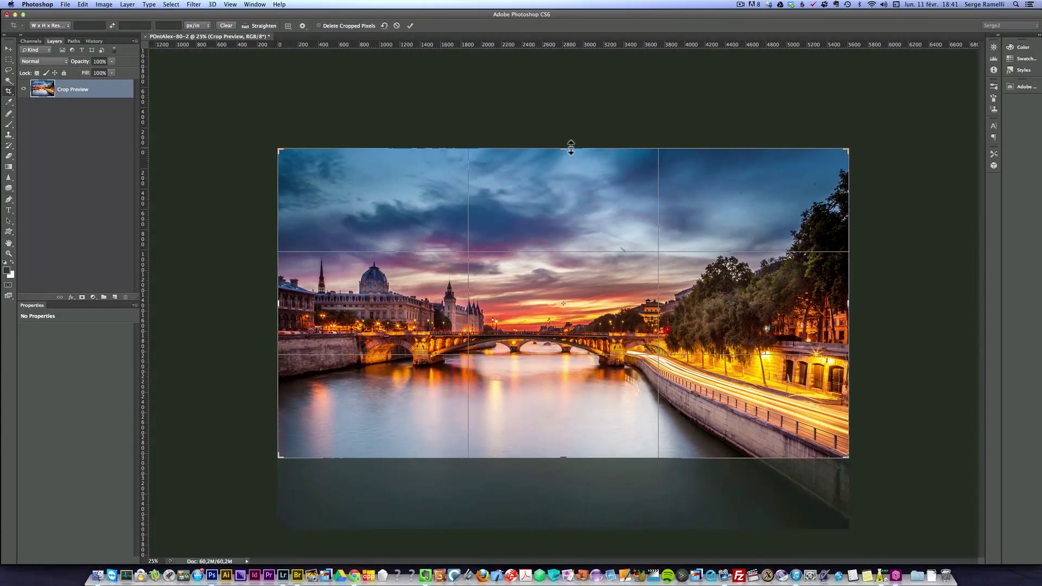
pyautogui.moveTo(571, 147); pyautogui.dragTo(576, 153)
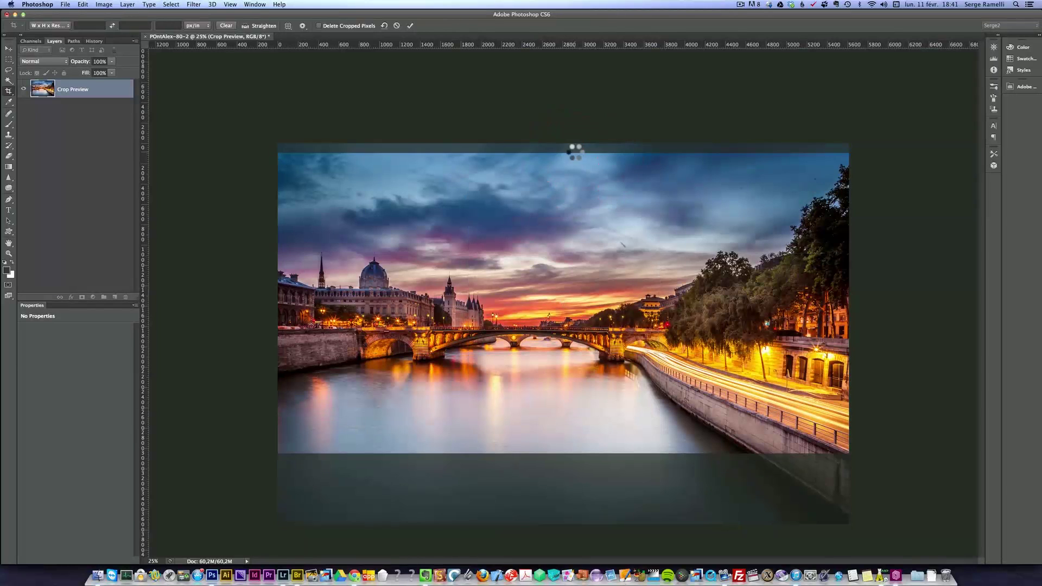
pyautogui.press('Return')
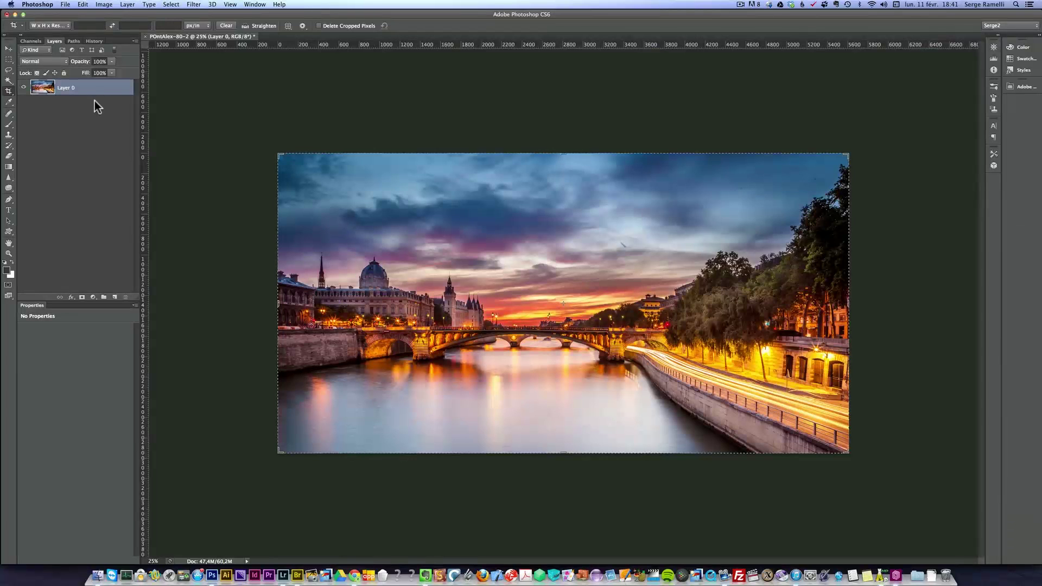
# - Duplicate Layer 0 and zoom in on the sky and buildings
pyautogui.moveTo(94, 100); pyautogui.dragTo(115, 297)
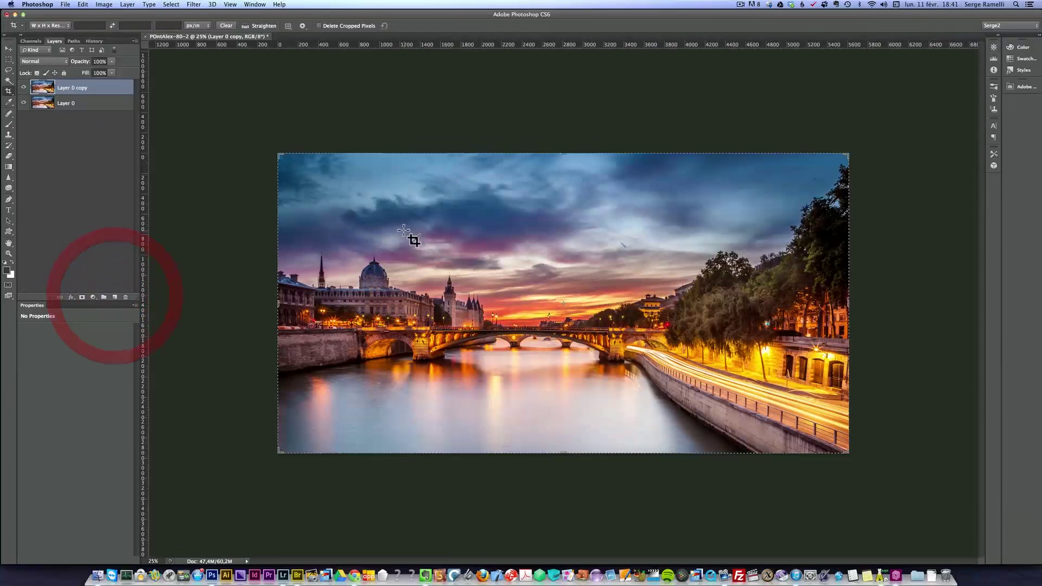
pyautogui.press('z')
pyautogui.click(333, 183)
pyautogui.click(333, 183)
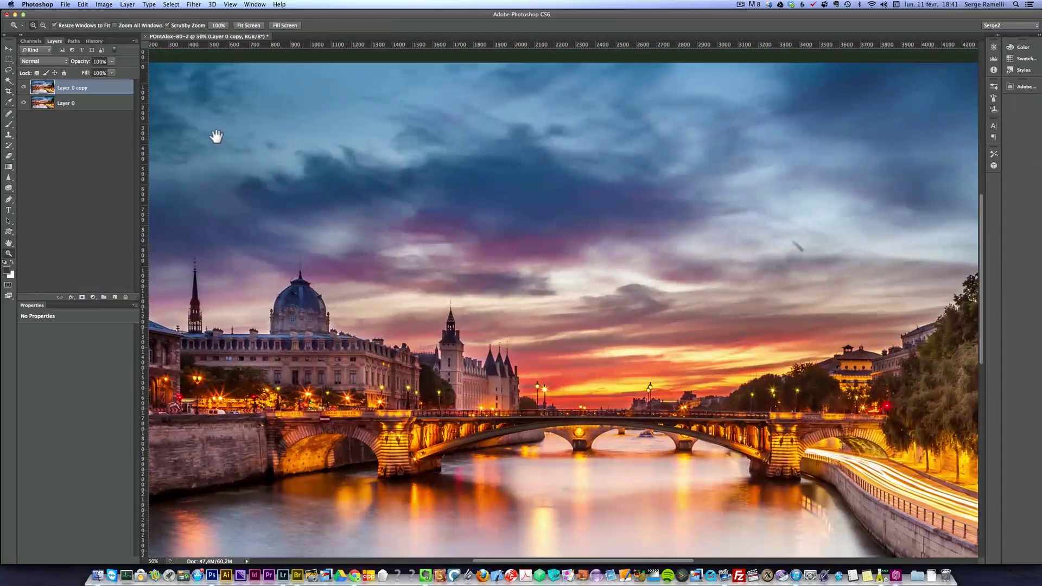
# - Heal six dark spots across the sky with the Spot Healing Brush
pyautogui.click(9, 114)
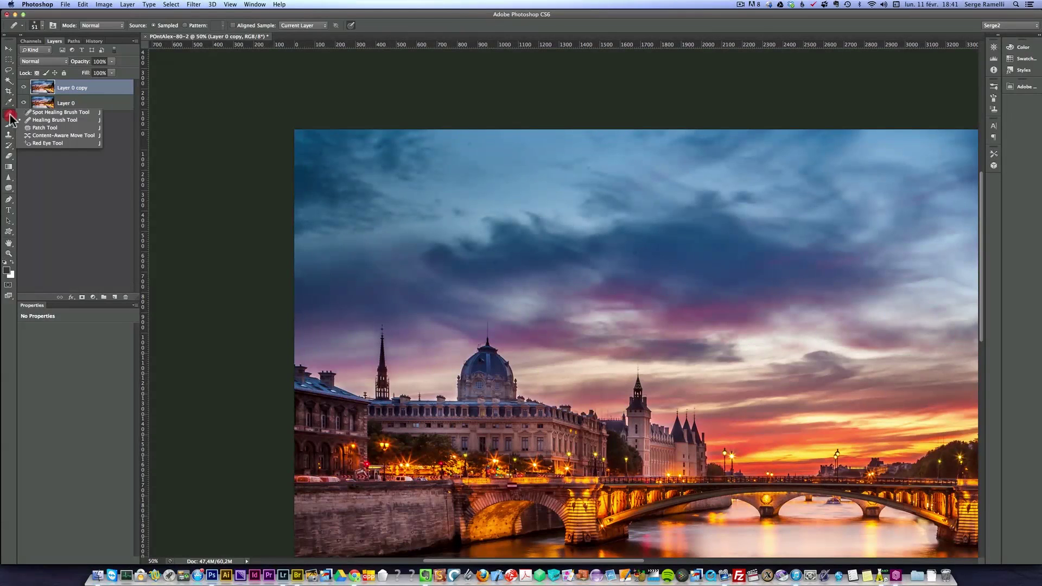
pyautogui.click(43, 114)
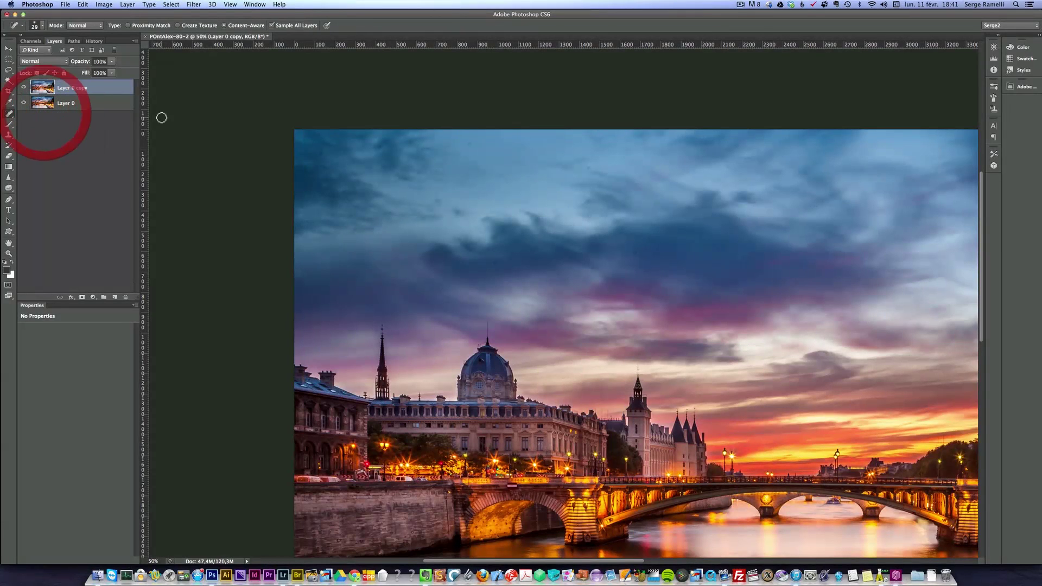
pyautogui.click(320, 153)
pyautogui.click(391, 144)
pyautogui.click(472, 146)
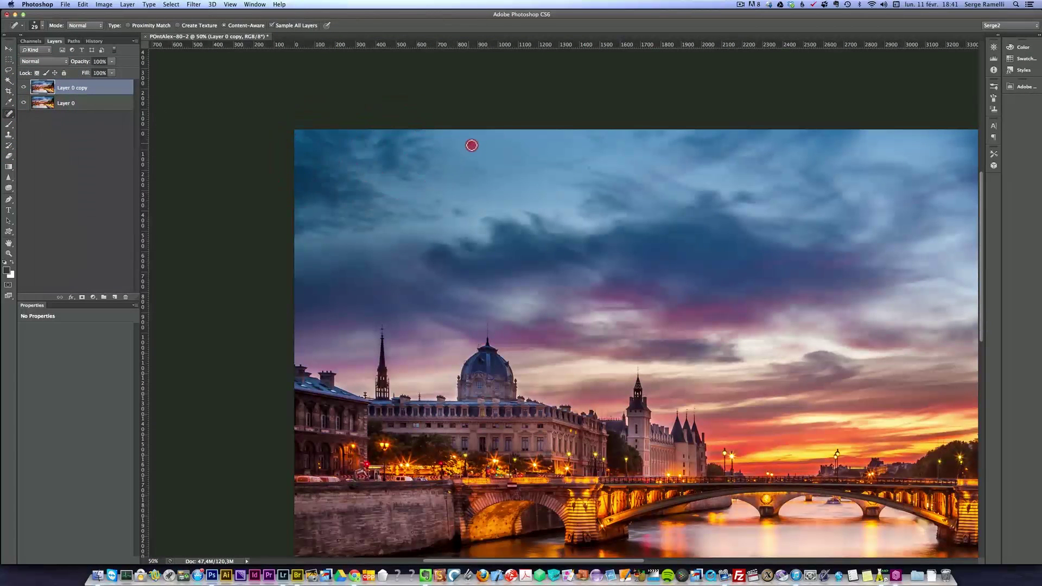
pyautogui.click(589, 166)
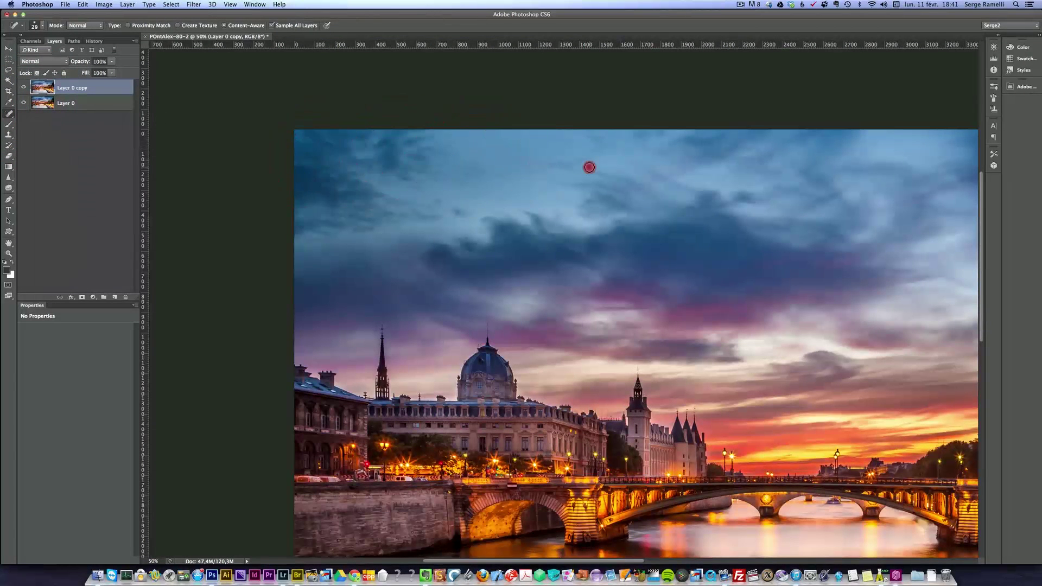
pyautogui.click(633, 252)
pyautogui.click(497, 265)
# - Pan right and heal six more small spots in the sky above the trees
pyautogui.press('space')
pyautogui.moveTo(861, 282); pyautogui.dragTo(493, 228)
pyautogui.moveTo(698, 233); pyautogui.dragTo(654, 232)
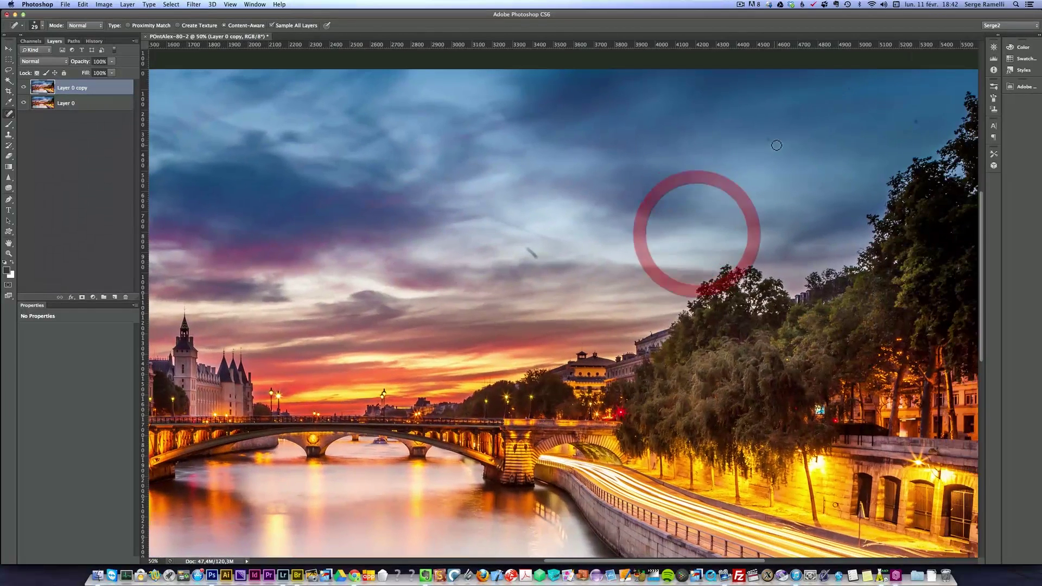
pyautogui.click(769, 140)
pyautogui.click(845, 91)
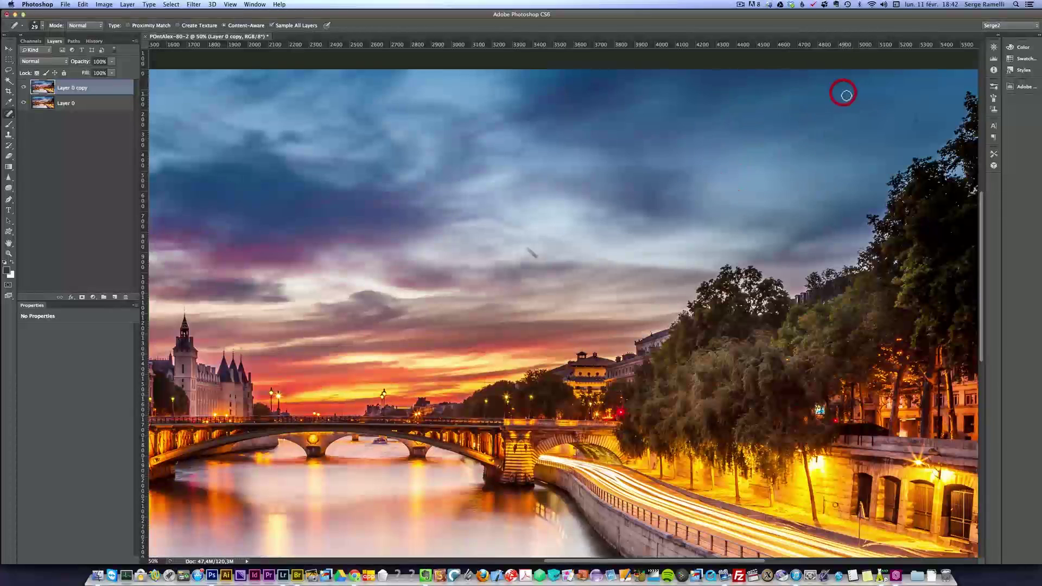
pyautogui.click(914, 121)
pyautogui.click(717, 96)
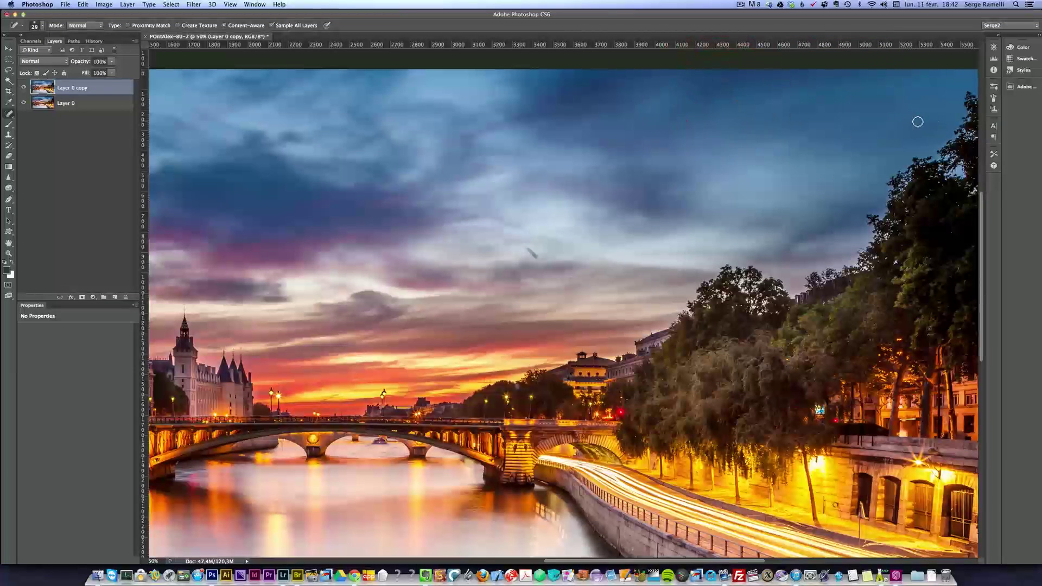
pyautogui.click(915, 124)
pyautogui.click(883, 118)
# - Heal the dark streak in the sky and zoom back out to the whole photo
pyautogui.click(532, 252)
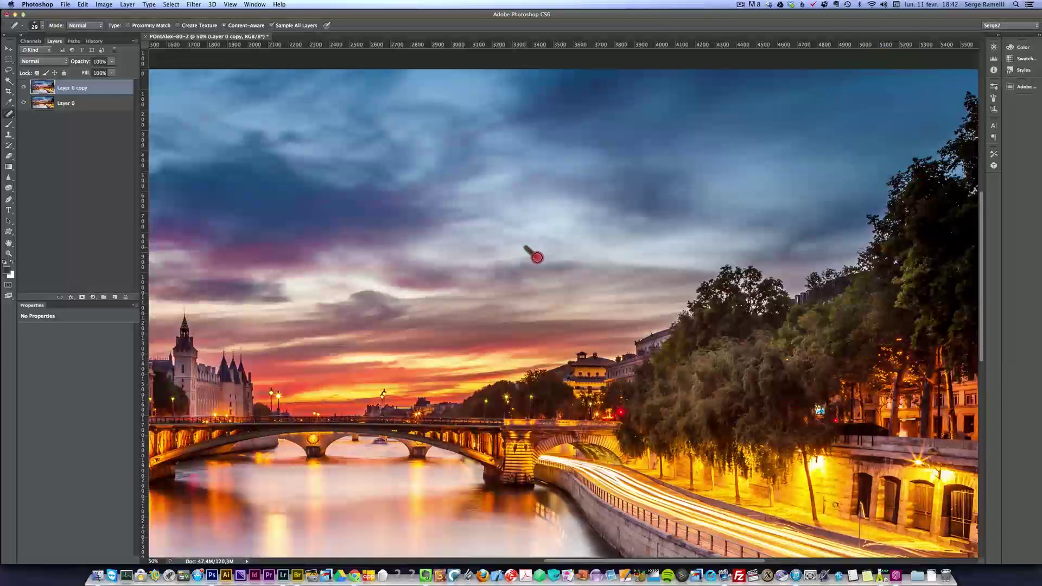
pyautogui.click(528, 245)
pyautogui.press('z')
pyautogui.keyDown('alt'); pyautogui.click(442, 255); pyautogui.keyUp('alt')
pyautogui.keyDown('alt'); pyautogui.click(443, 258); pyautogui.keyUp('alt')
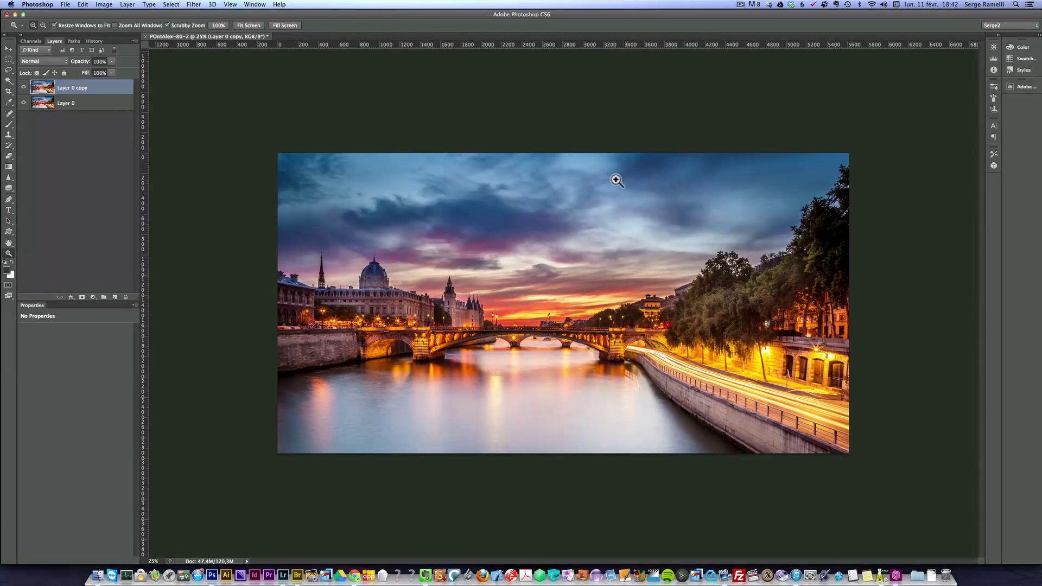
# - Zoom in to 33.33% to check the photo, then switch to Chrome
pyautogui.click(377, 264)
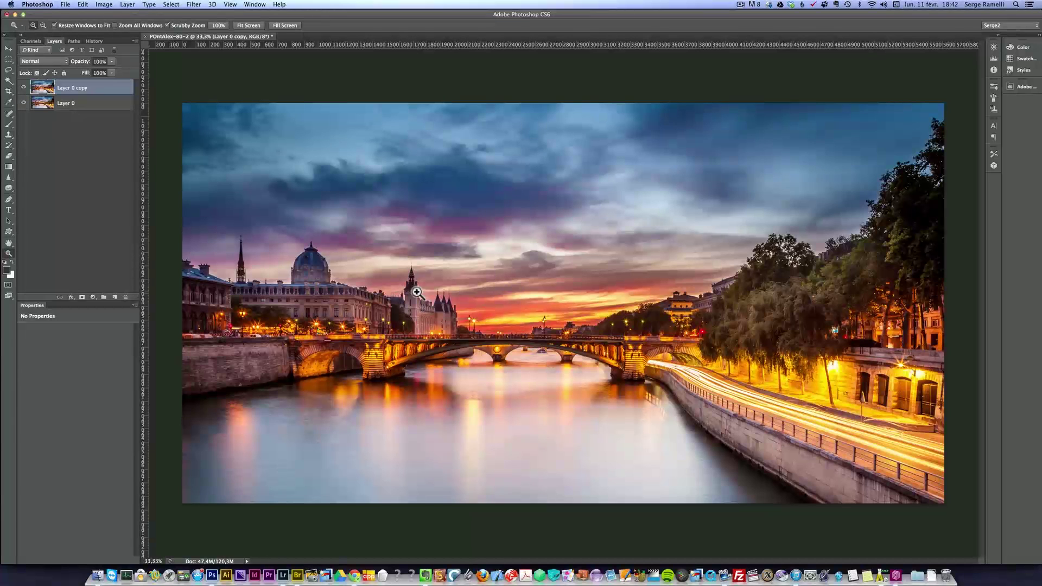
pyautogui.press('super+Tab')
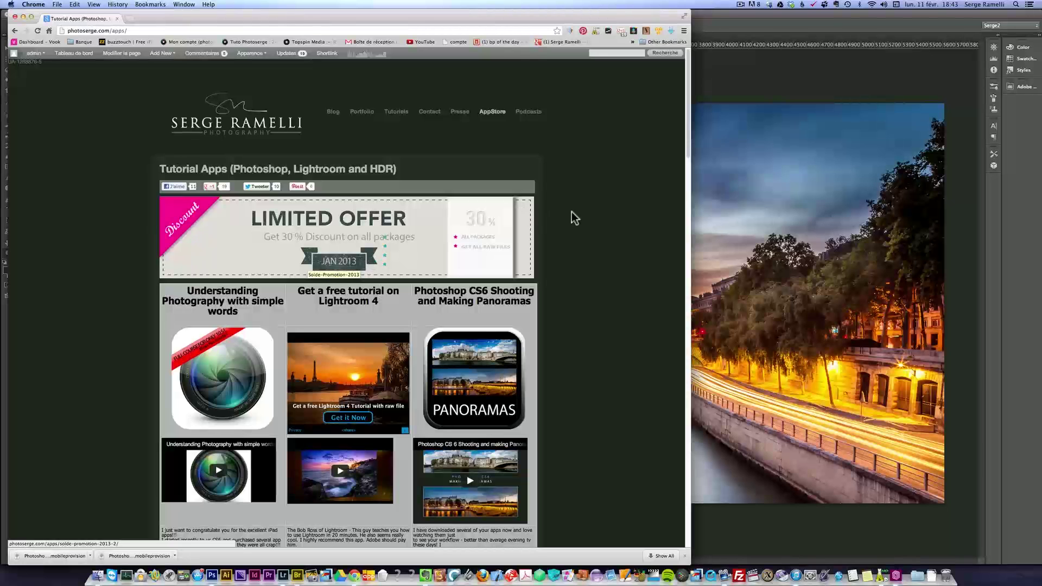
# - Scroll through the photoserge.com Tutorial Apps page and go to its Podcasts page
pyautogui.moveTo(689, 149)
pyautogui.mouseDown()
pyautogui.moveTo(690, 264)
pyautogui.moveTo(691, 254)
pyautogui.mouseUp()
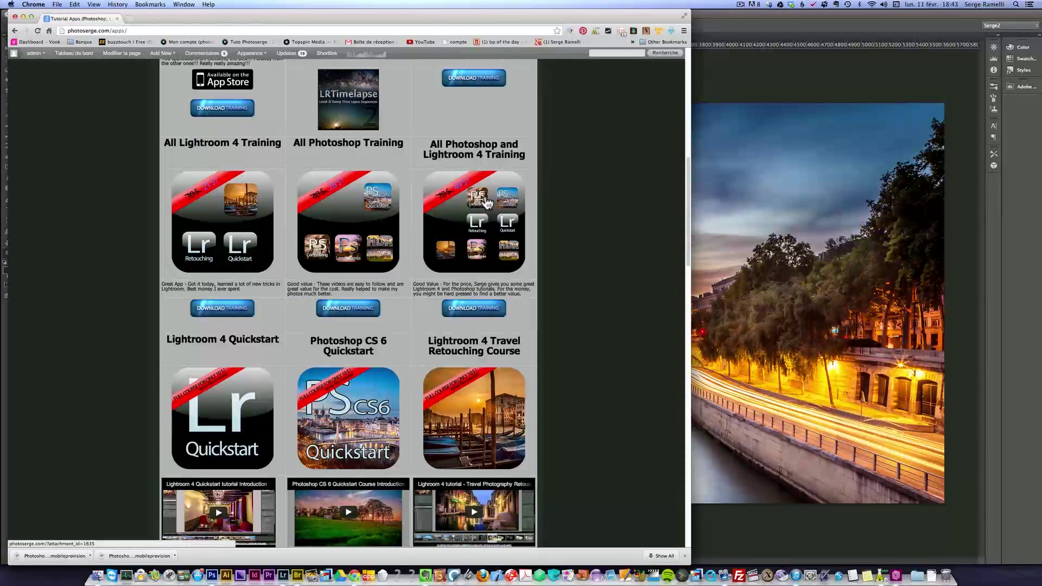
pyautogui.moveTo(689, 233); pyautogui.dragTo(688, 136)
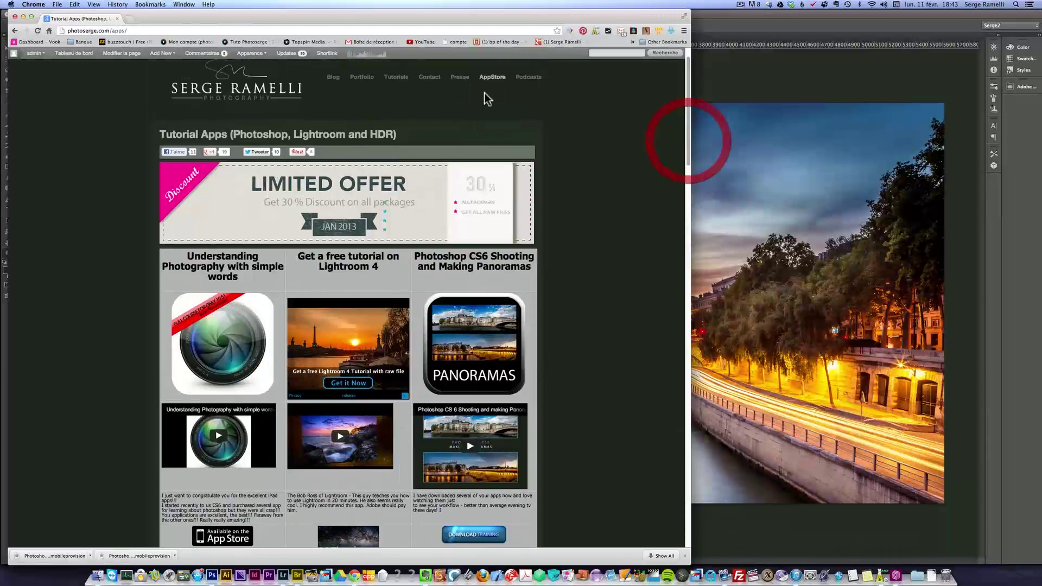
pyautogui.click(530, 78)
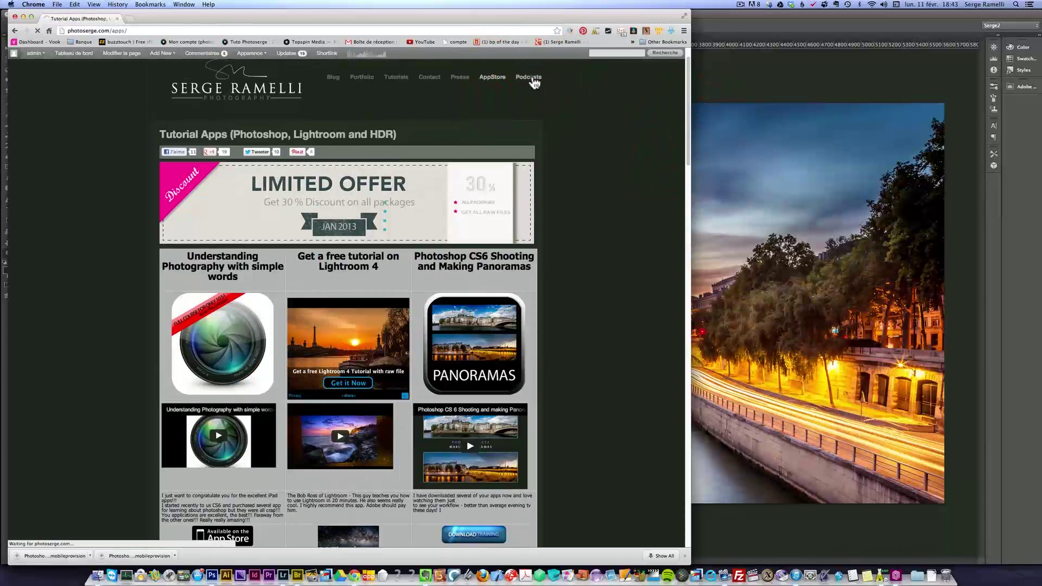